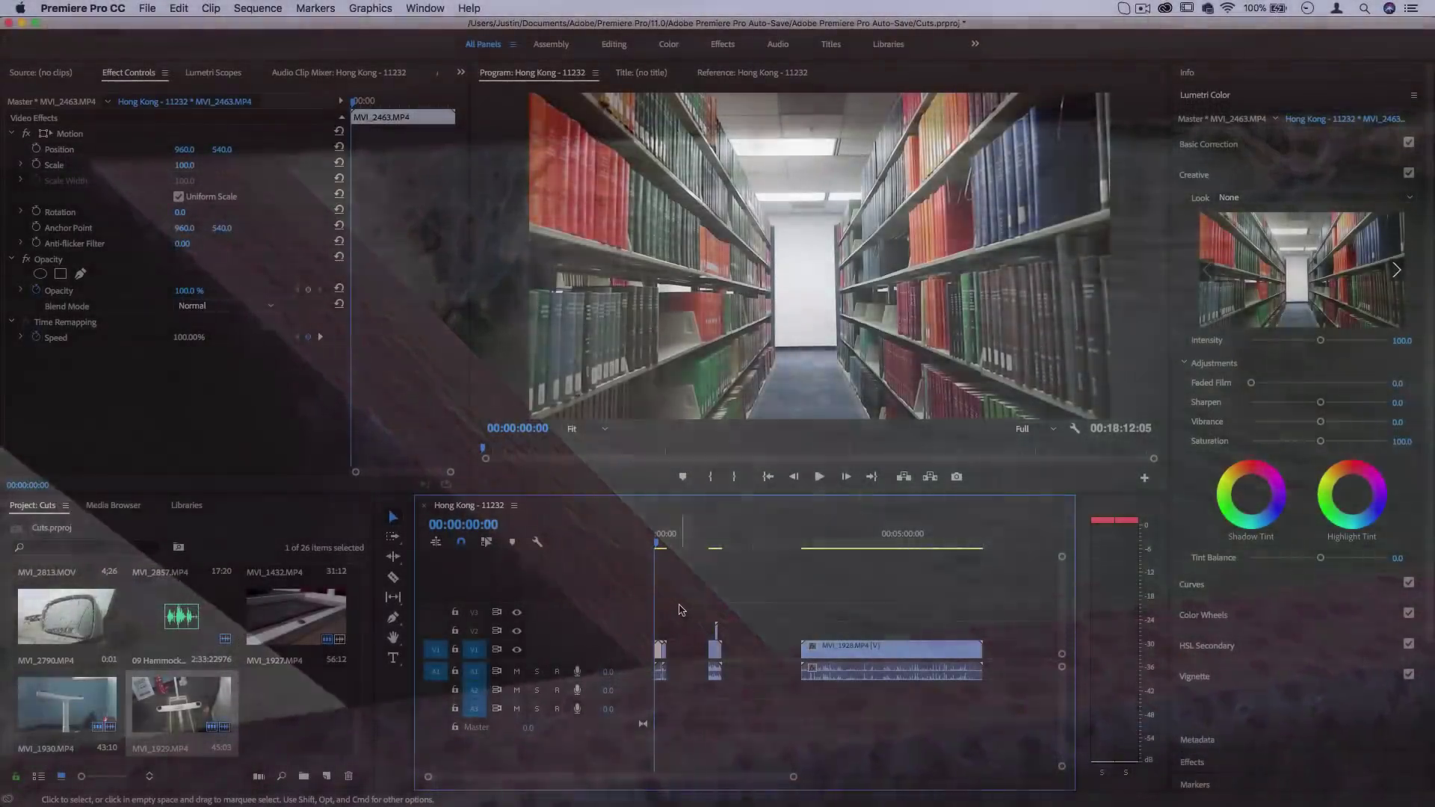
Step: Zoom in on the opening library clips and park the playhead on the first cut at 00:00:10:13
key("equal")
key("equal")
key("equal")
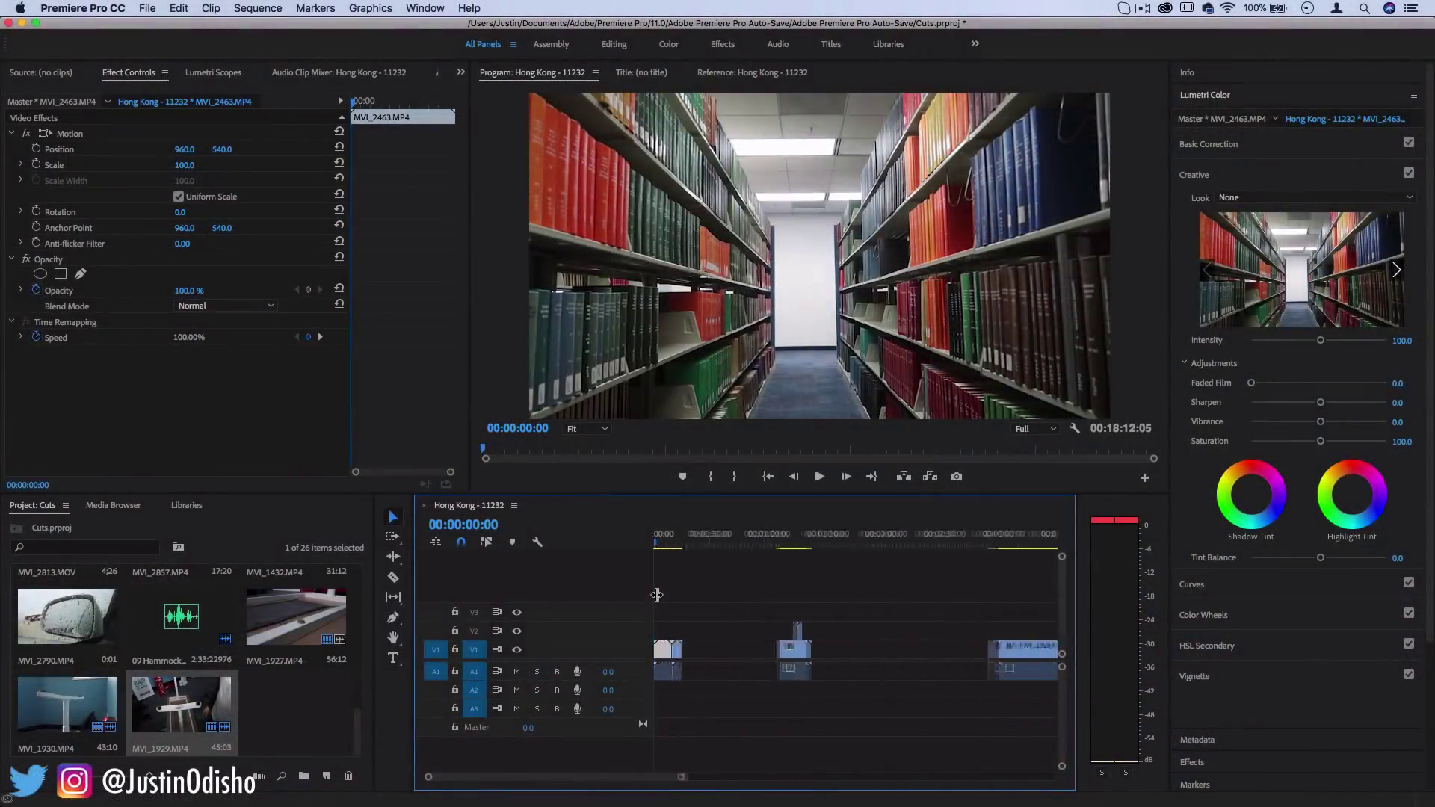
left_click(696, 546)
left_click_drag(697, 547, 703, 546)
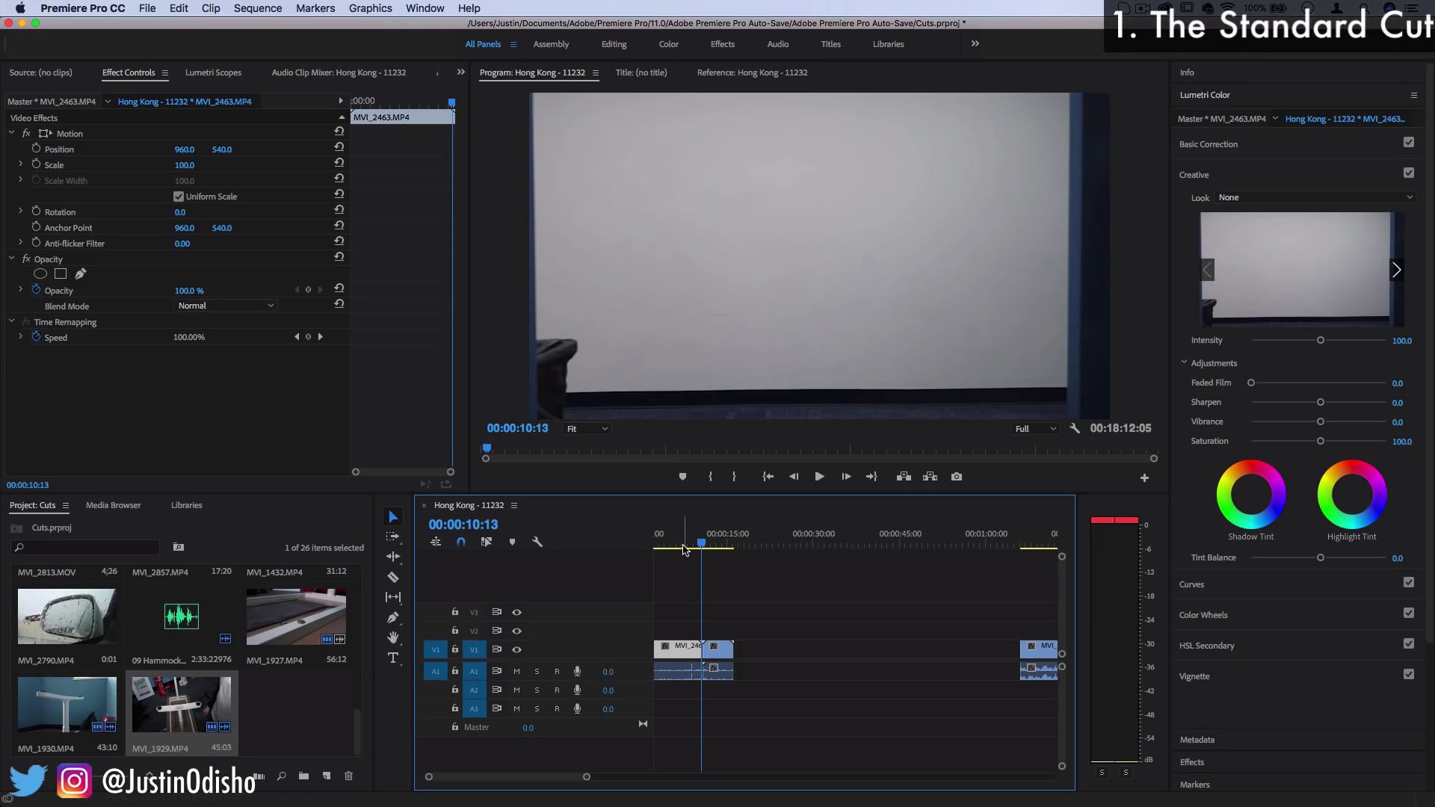
Step: Slide the second library clip against the first for a standard cut, then check it at 00:00:12:19
left_click_drag(681, 541, 700, 544)
left_click(740, 674)
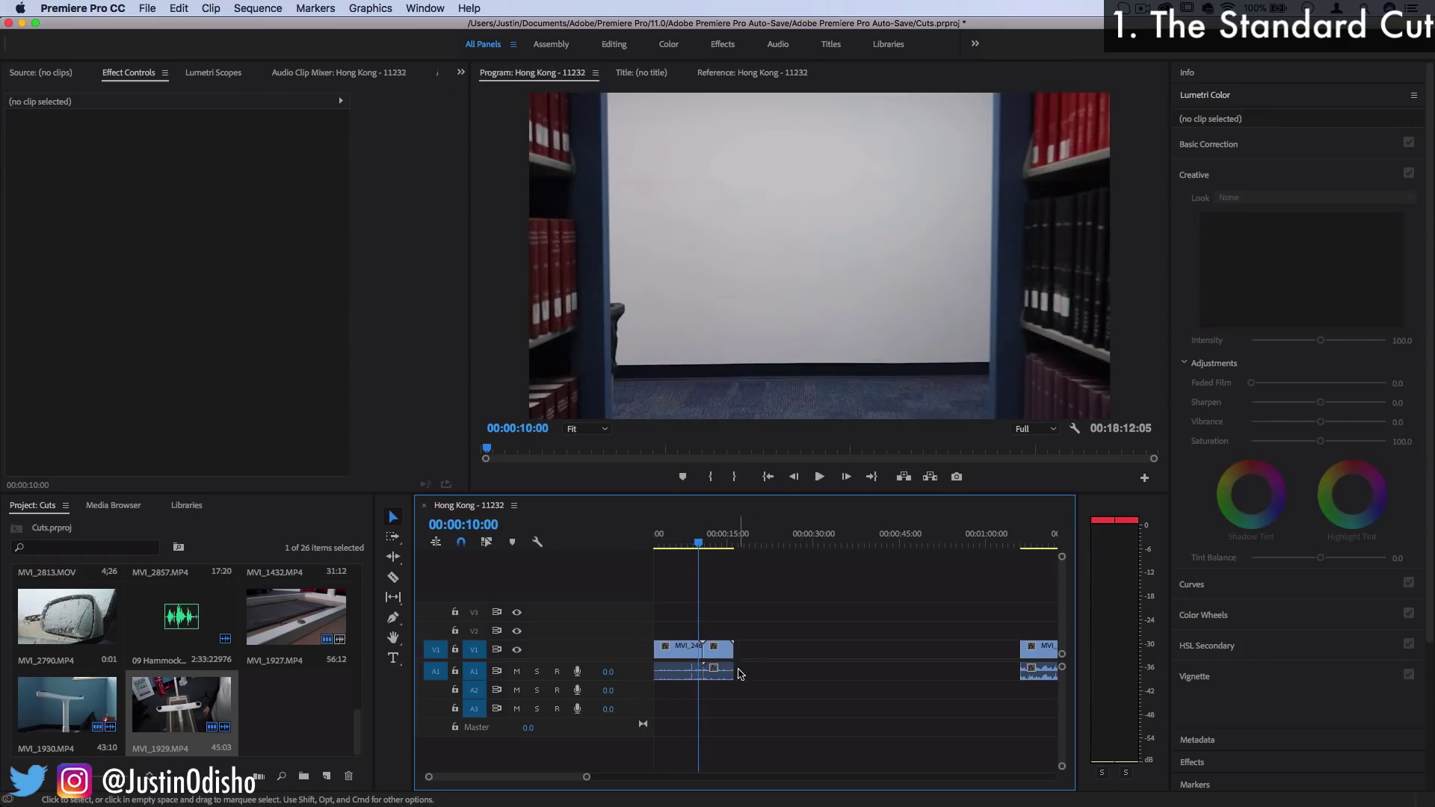
left_click_drag(764, 614, 720, 656)
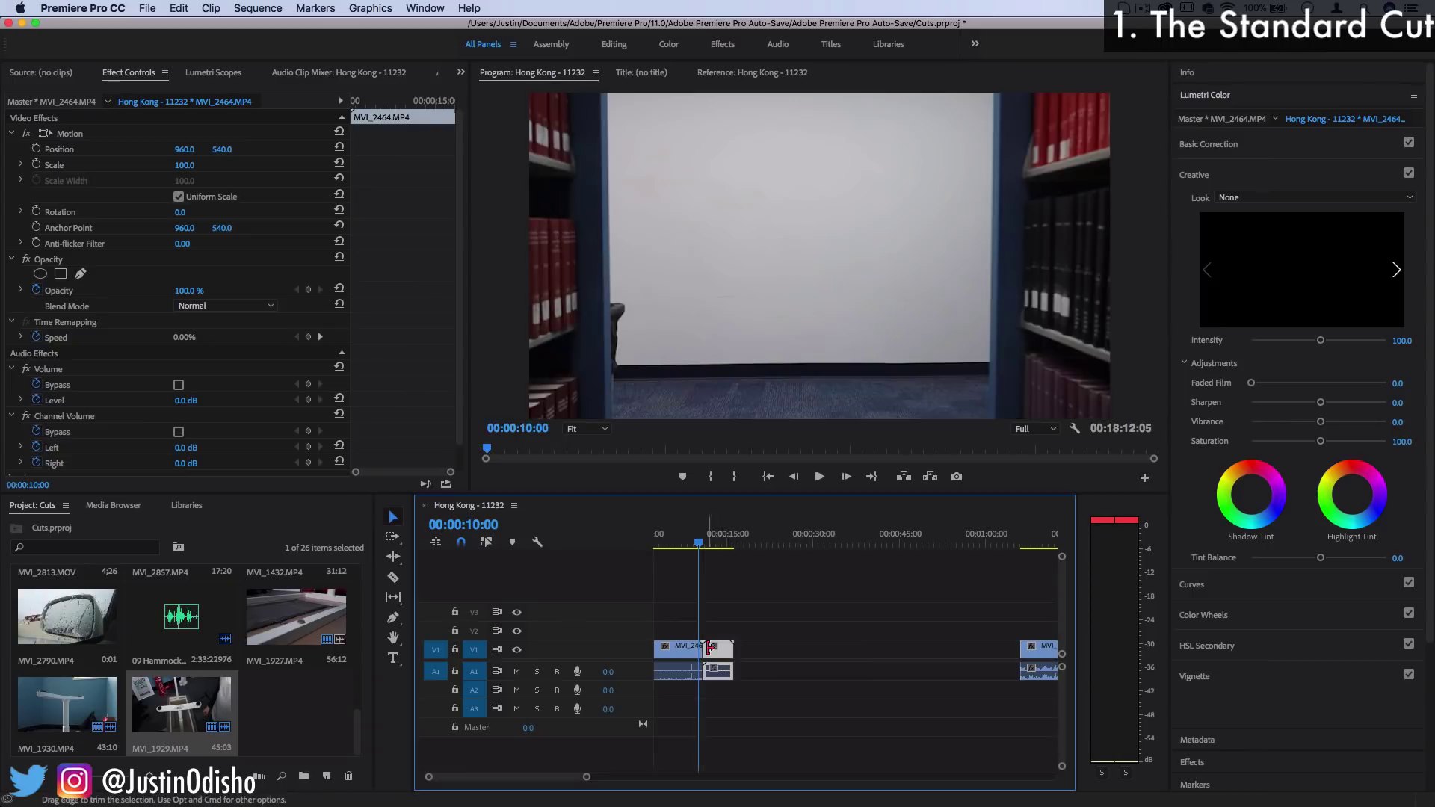
key("equal")
key("equal")
left_click_drag(672, 556, 750, 560)
Step: Zoom out and move the playhead onto the MVI_1432 rooftop clip
key("minus")
key("minus")
key("minus")
key("minus")
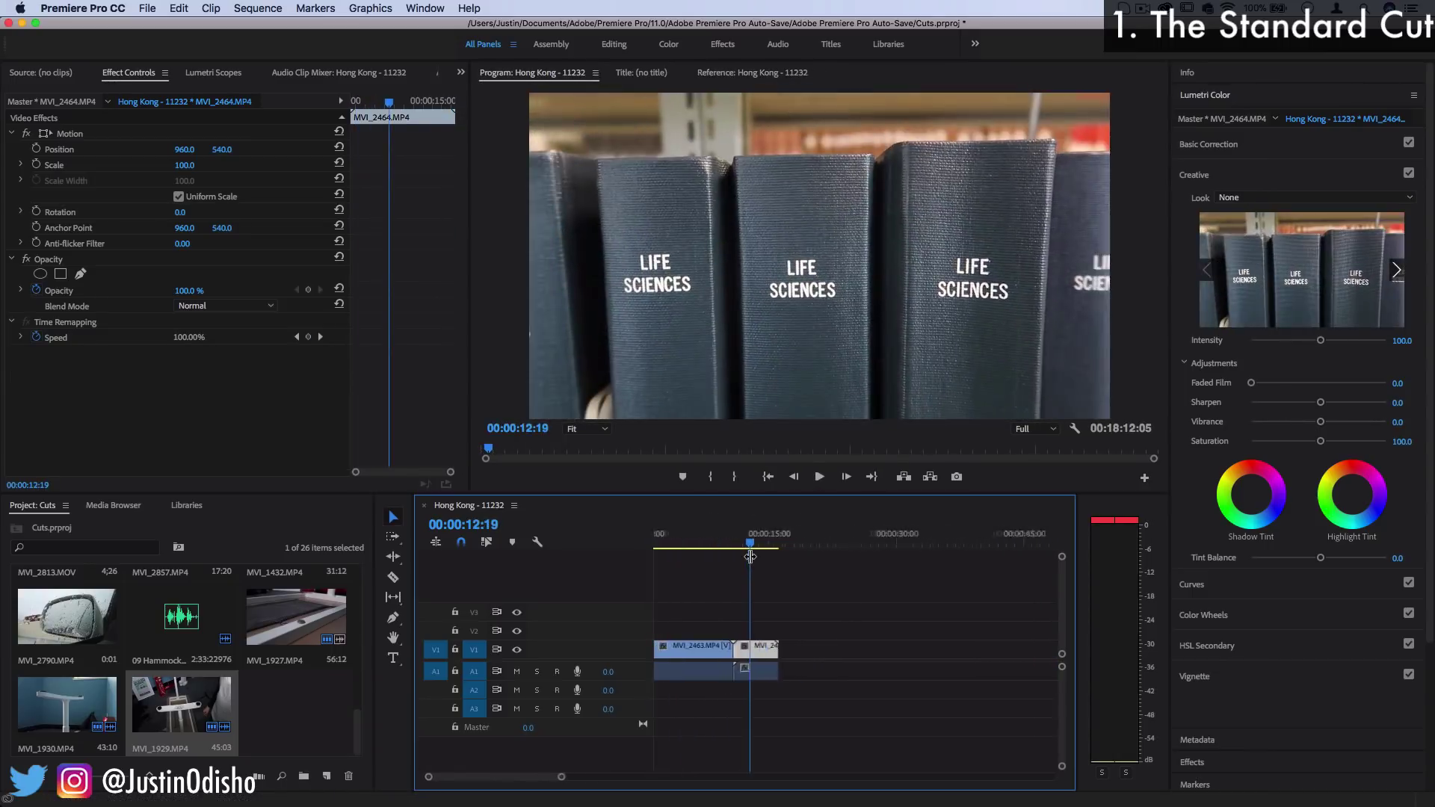
scroll(780, 610, "right", 4)
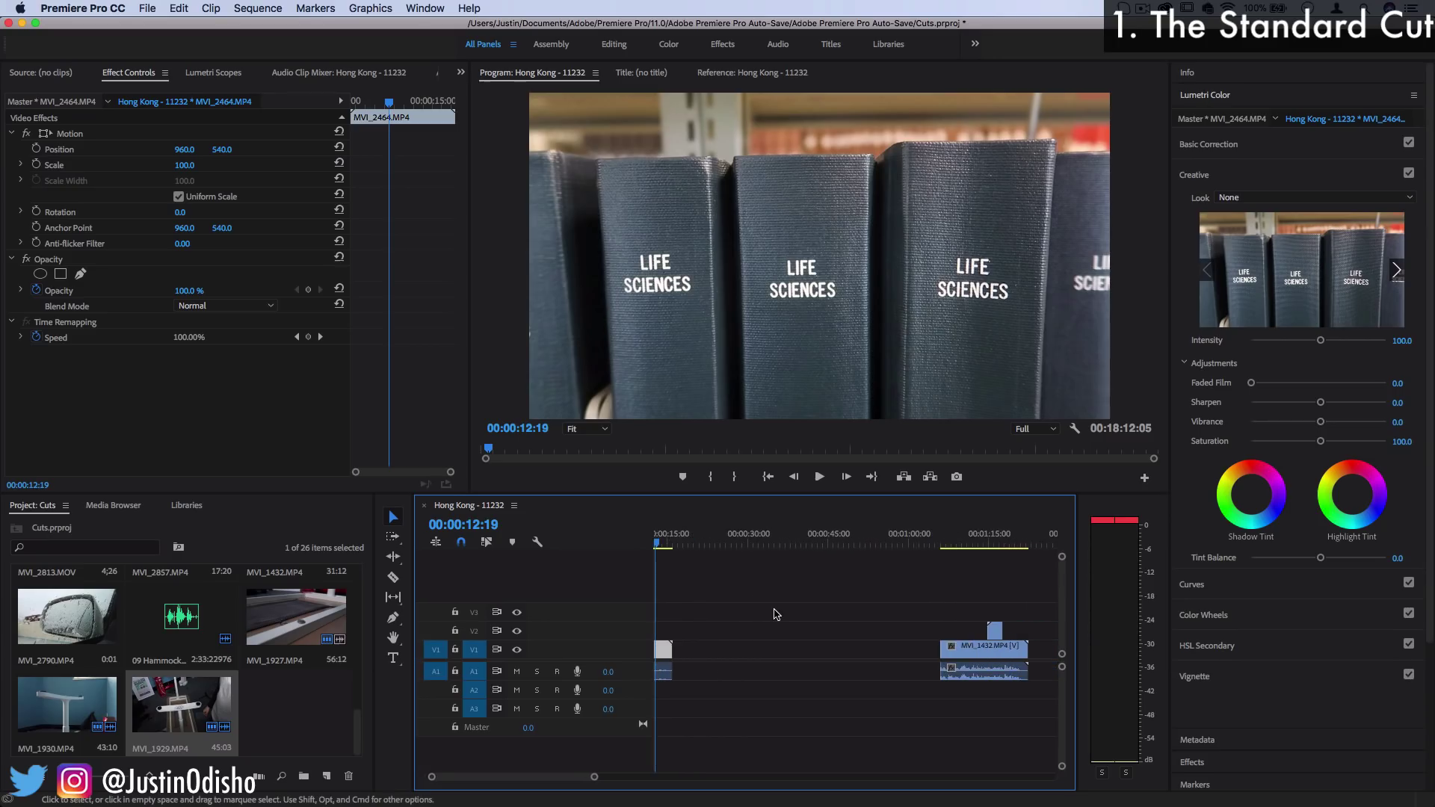
key("minus")
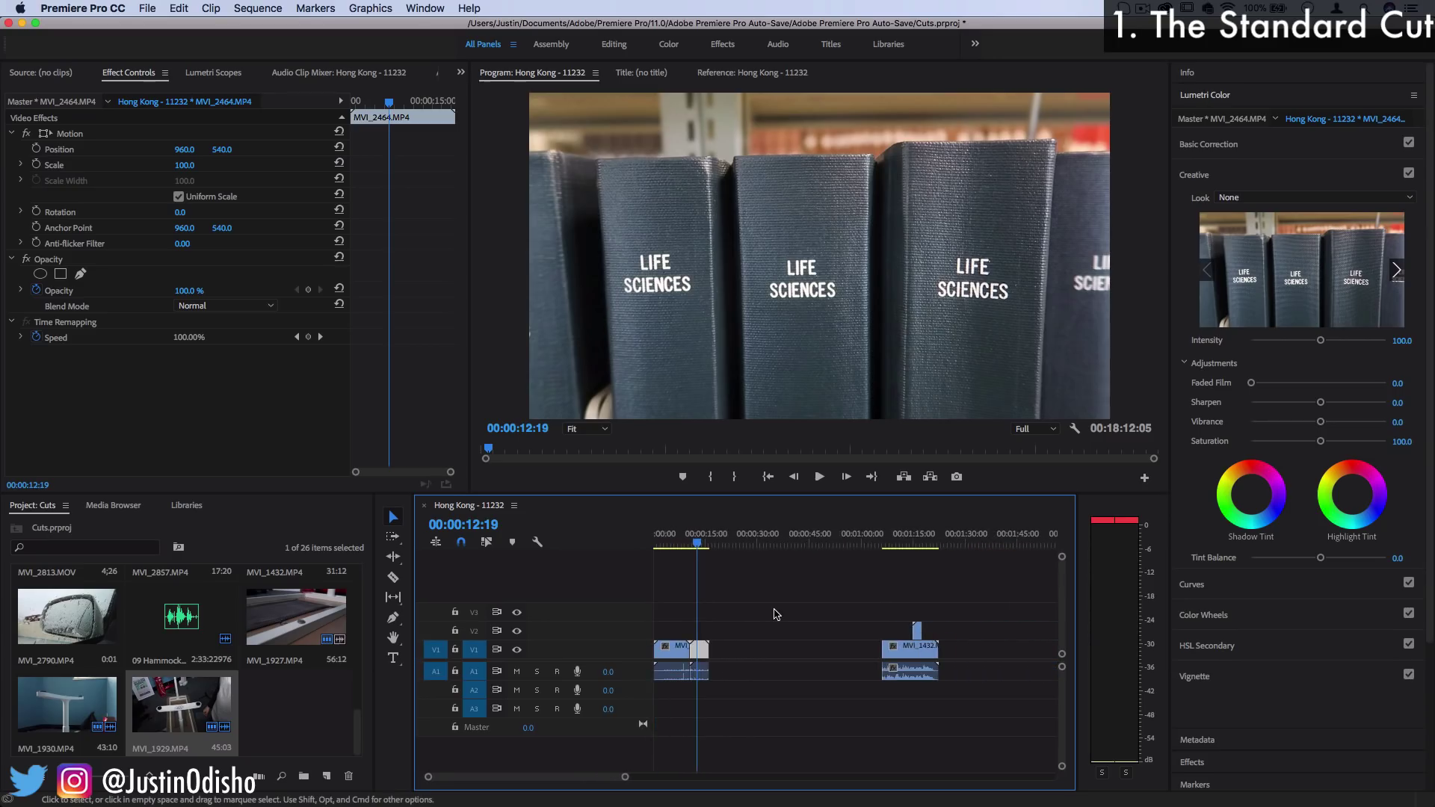
left_click(892, 546)
Step: Load MVI_1432 in the Source Monitor and play the rooftop talk to 00:01:15:21
left_click_drag(891, 547, 904, 546)
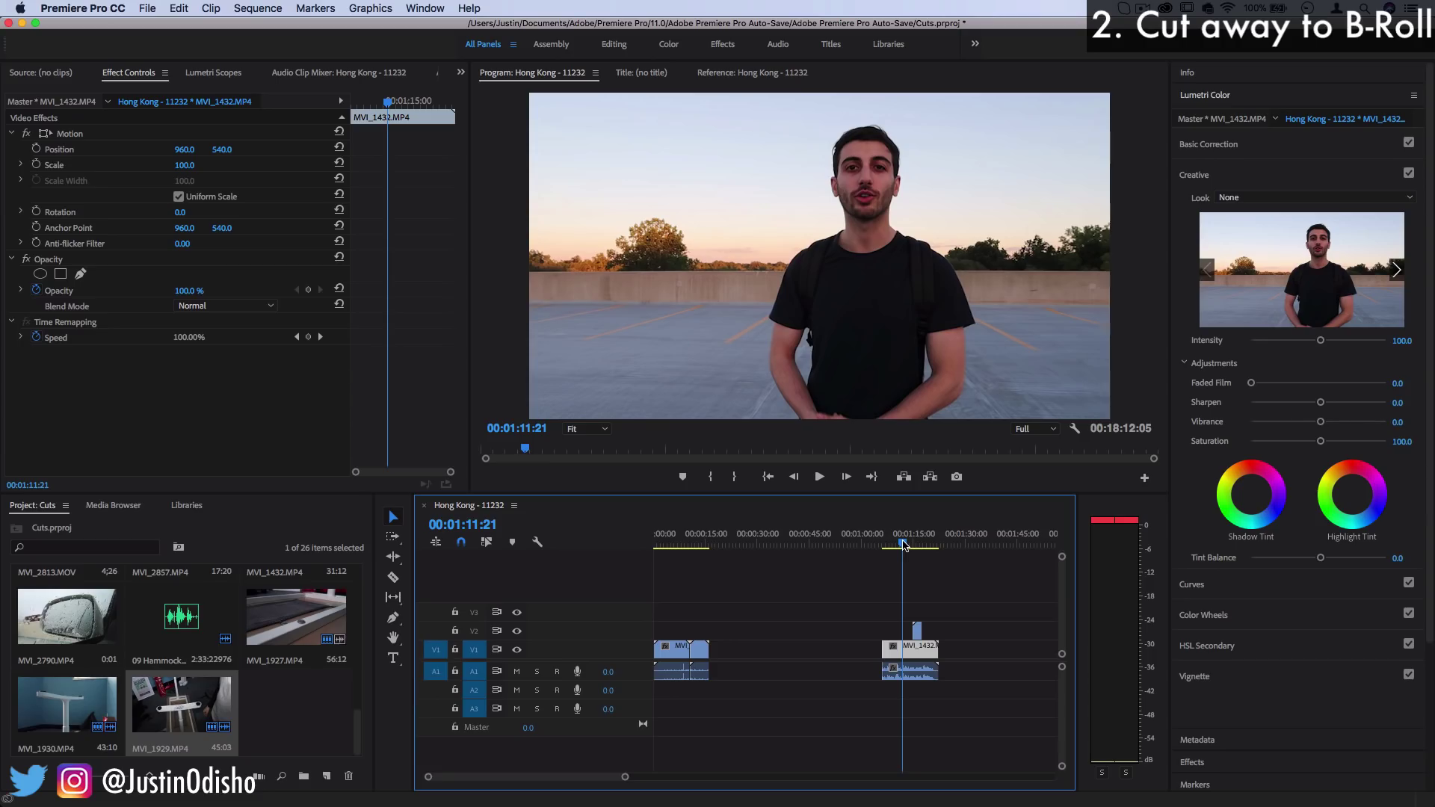
key("equal")
key("equal")
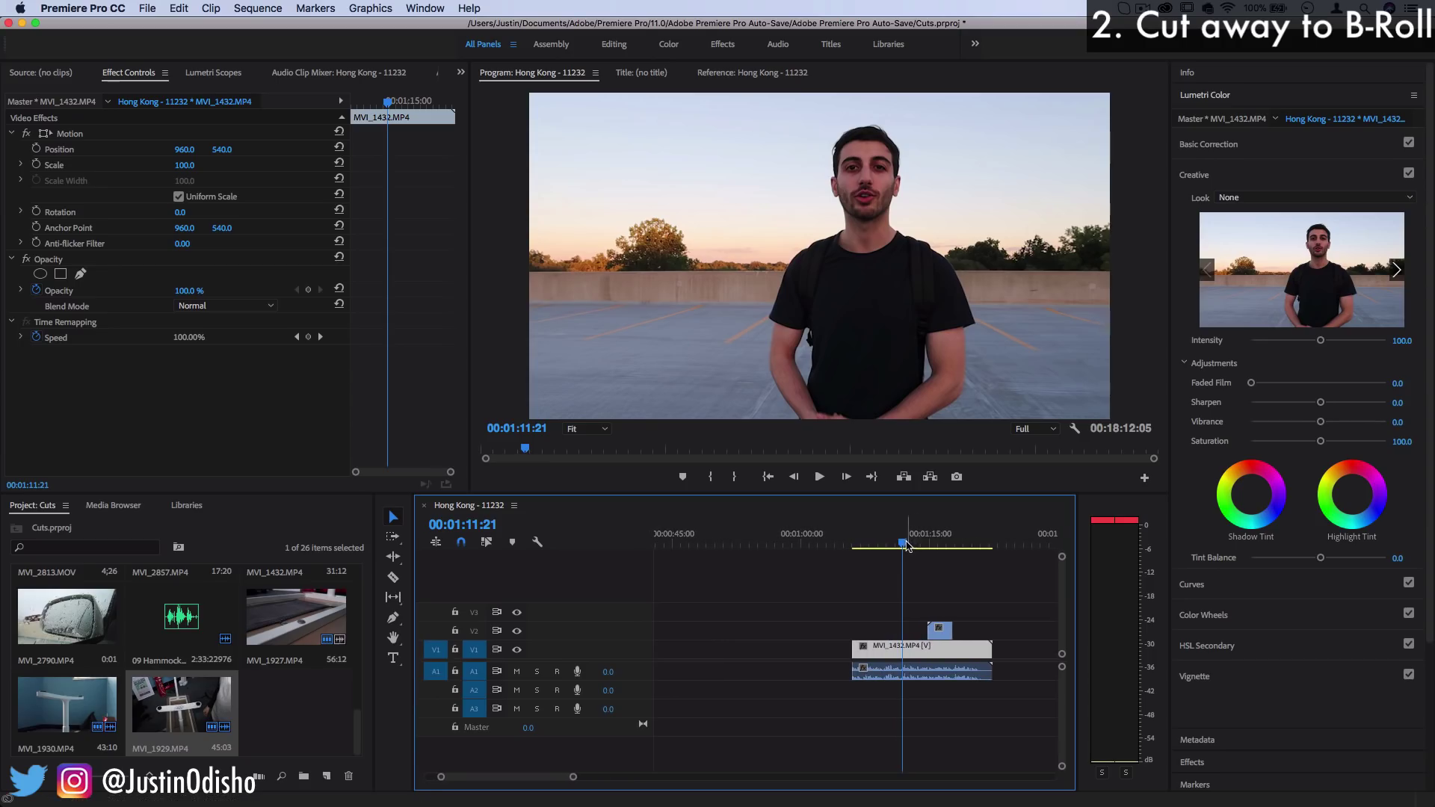
double_click(888, 650)
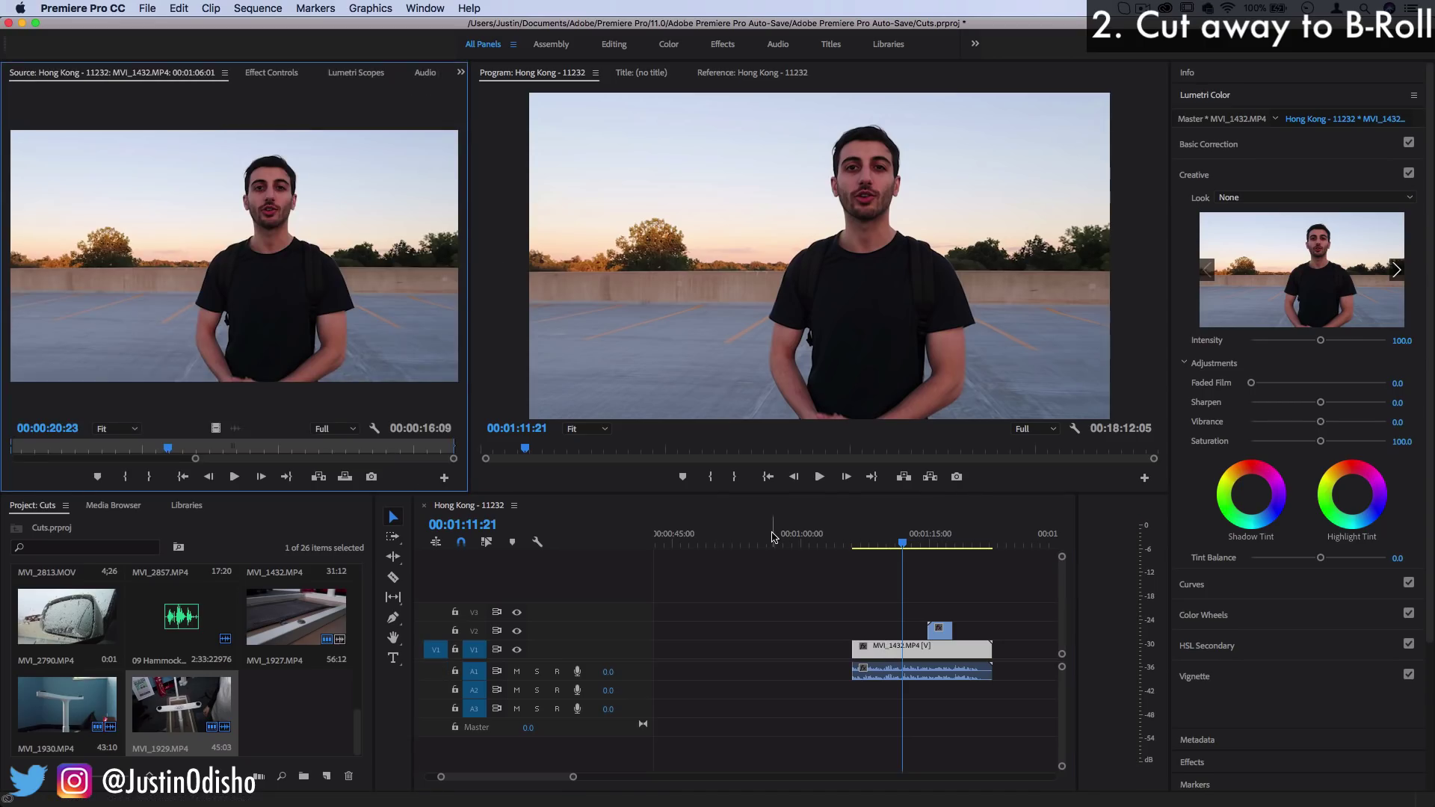
key("space")
key("space")
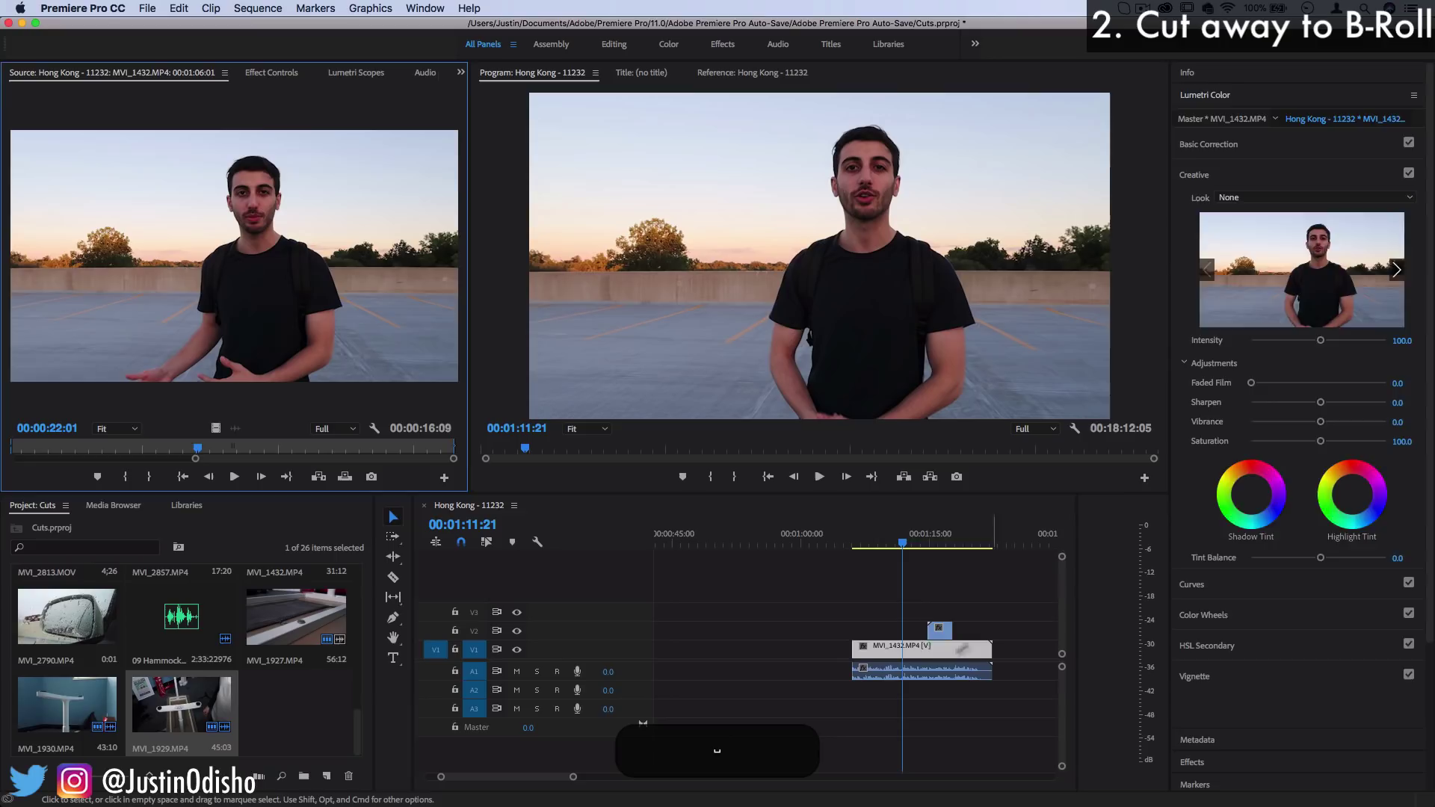
left_click(909, 619)
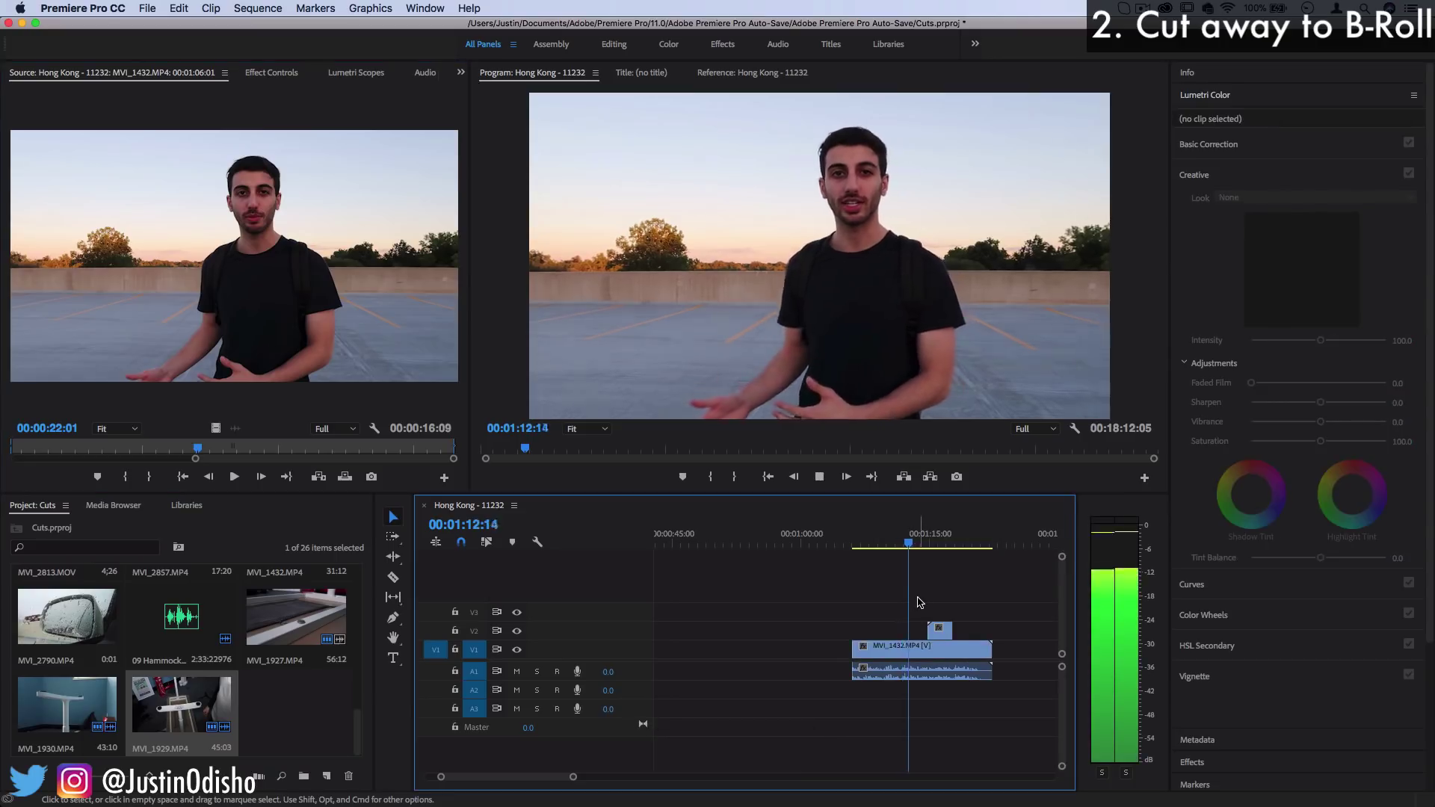
key("XF86AudioRaiseVolume")
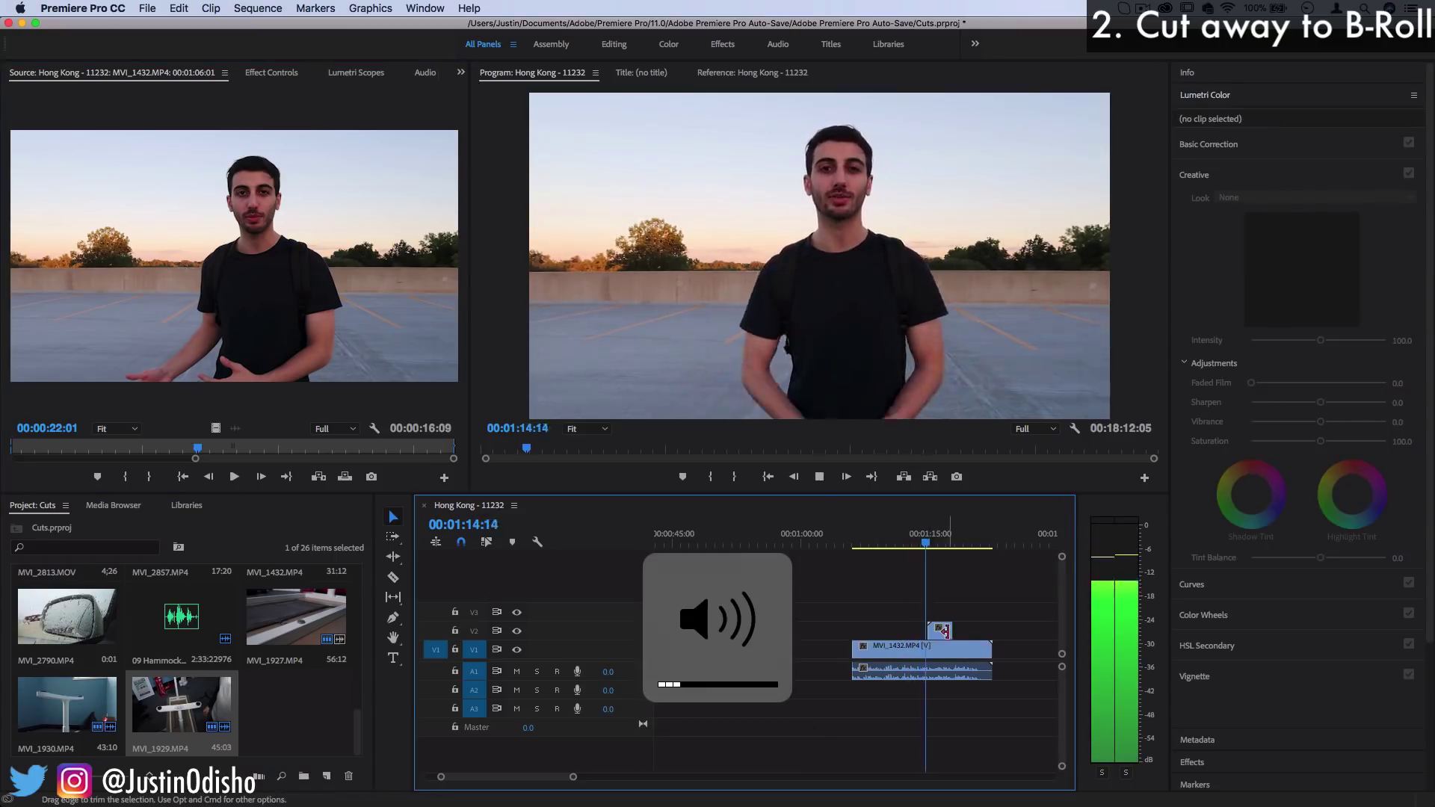
key("space")
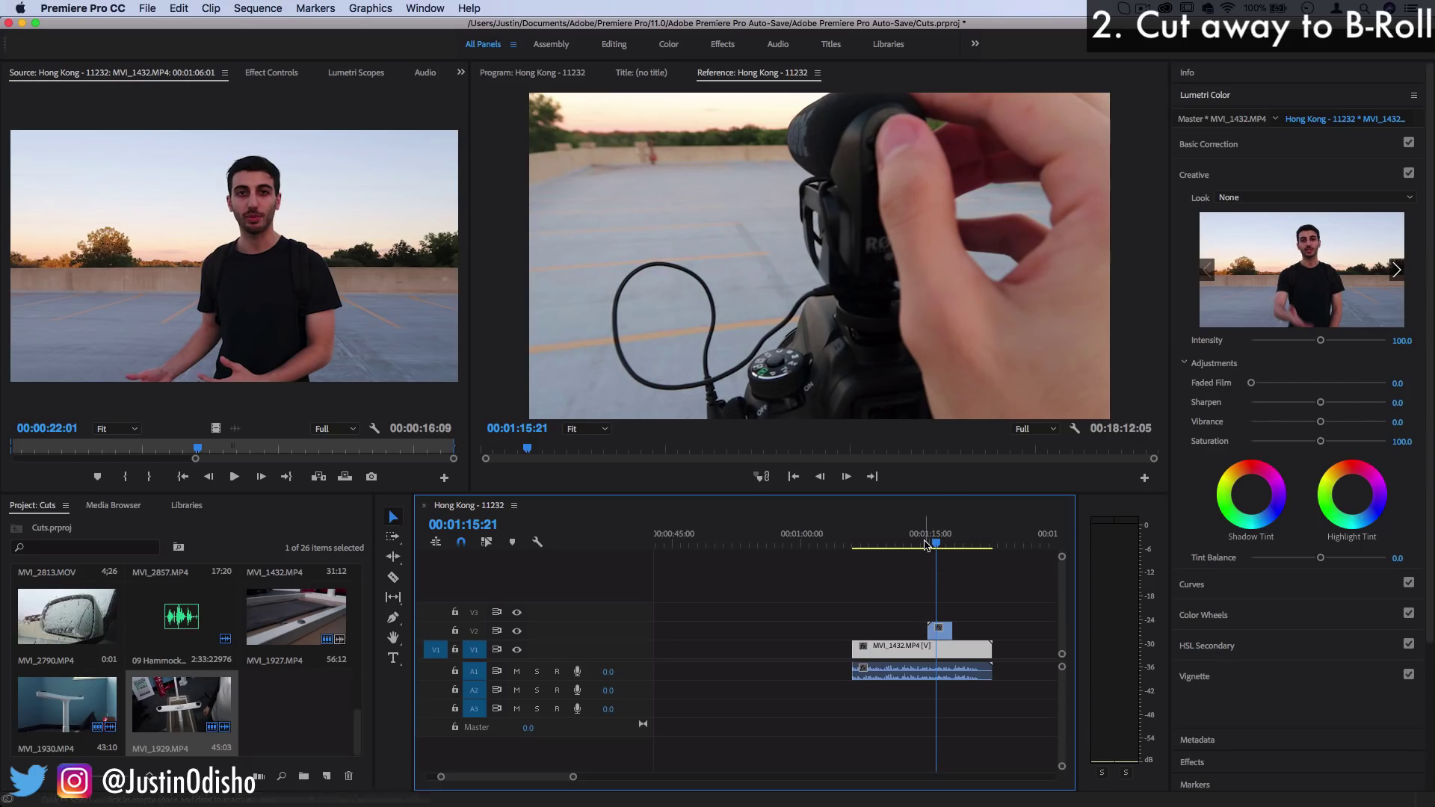
Step: Replay from 00:01:14:12, stop at the cutaway point 00:01:18:13, and select the Razor tool
left_click(938, 674)
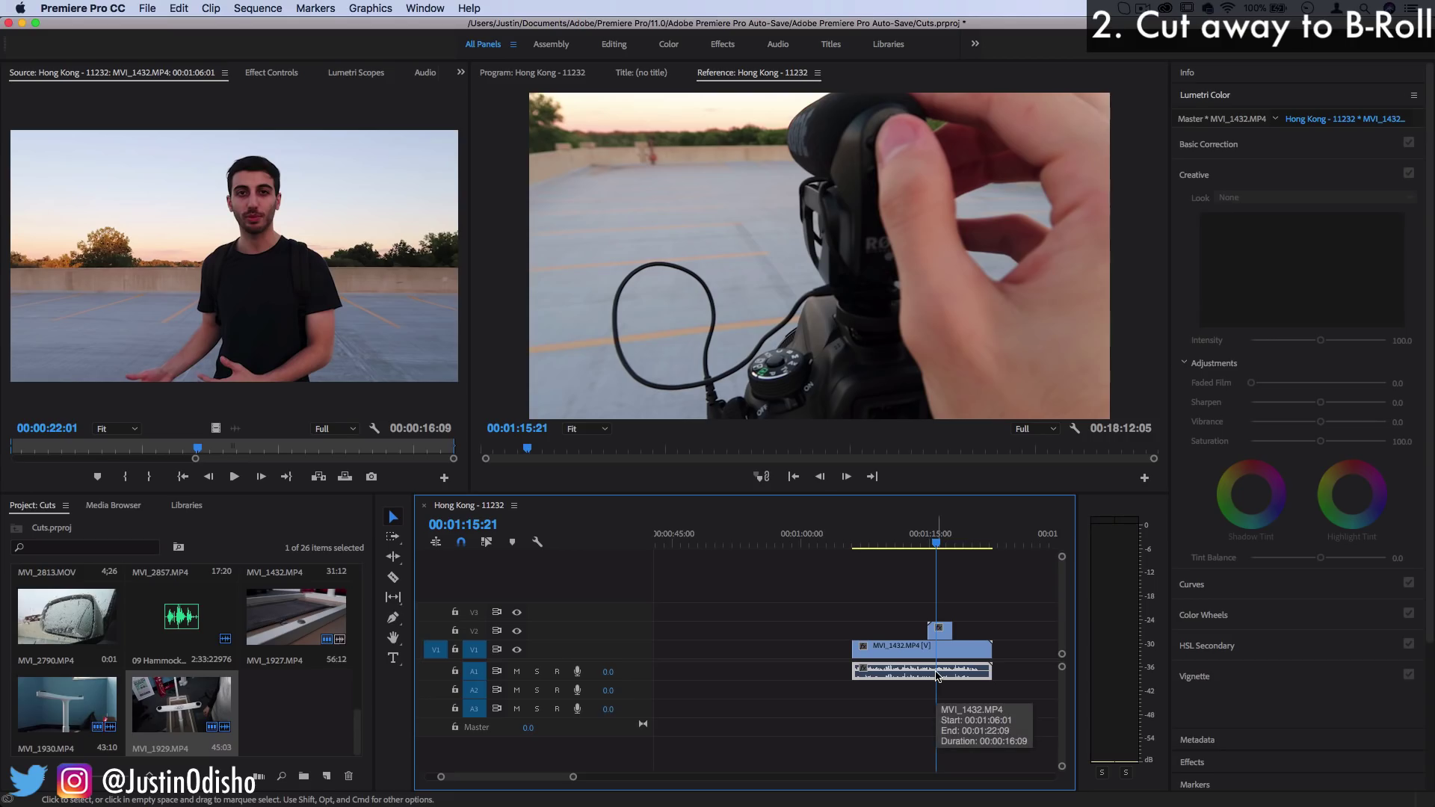
left_click(925, 544)
key("space")
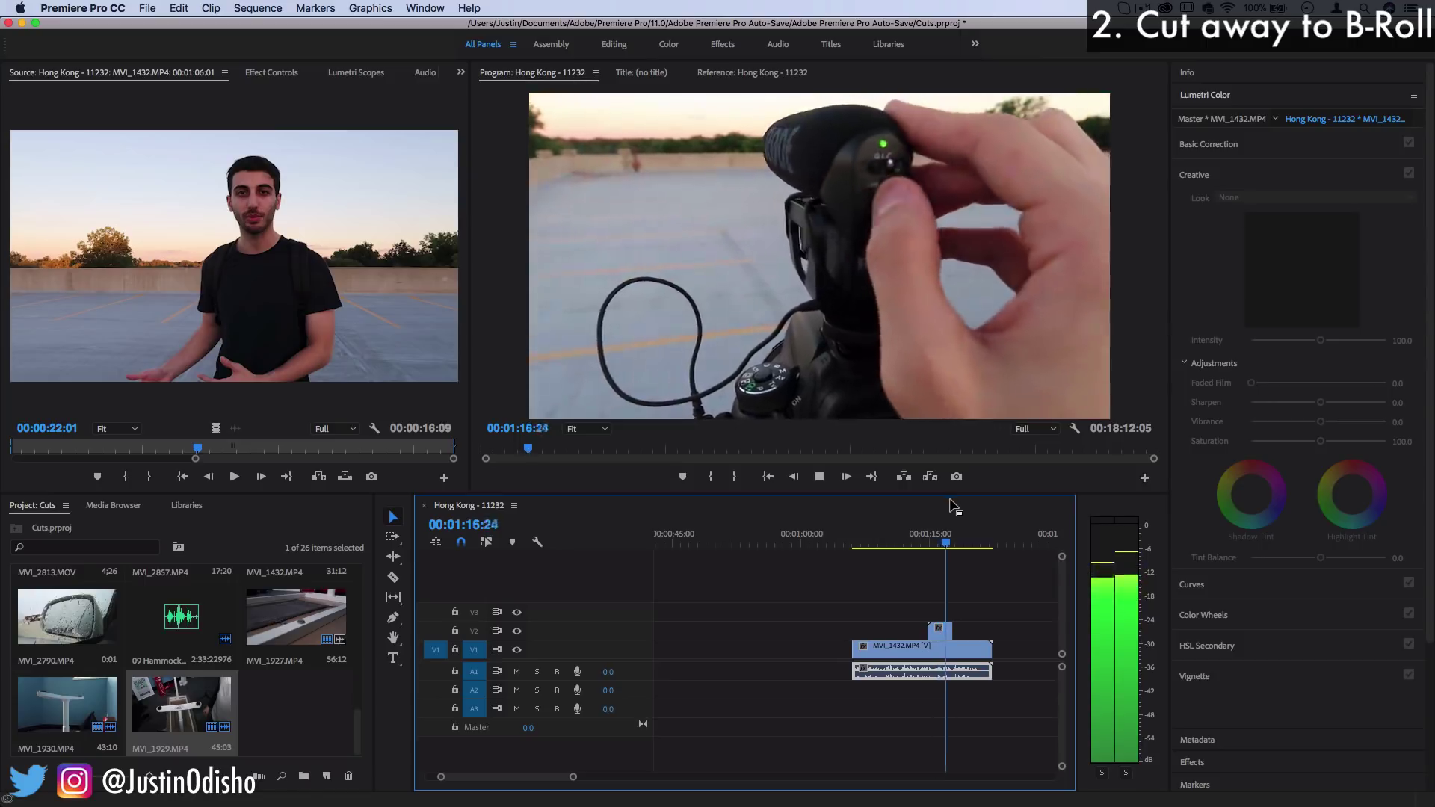
key("space")
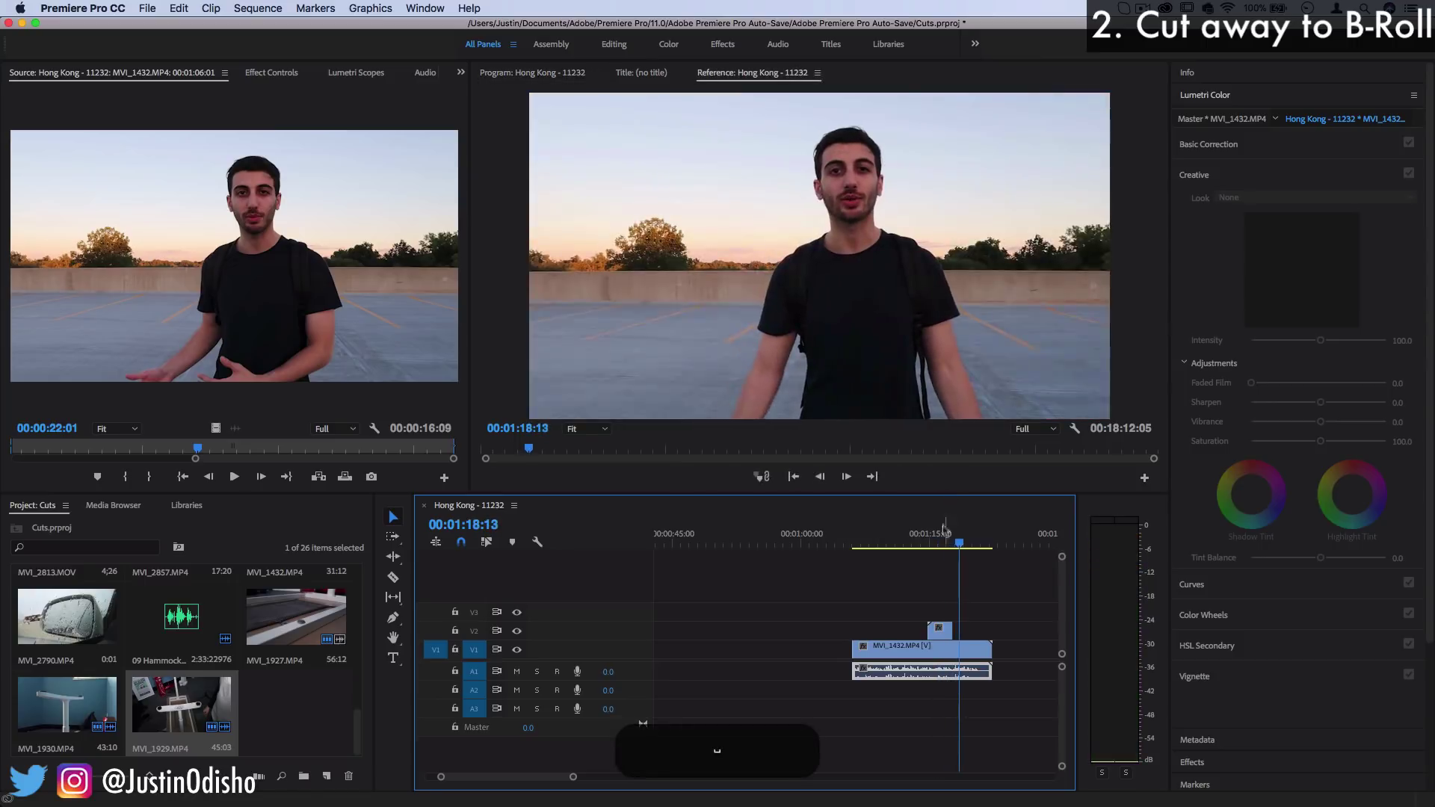
key("c")
left_click(930, 651)
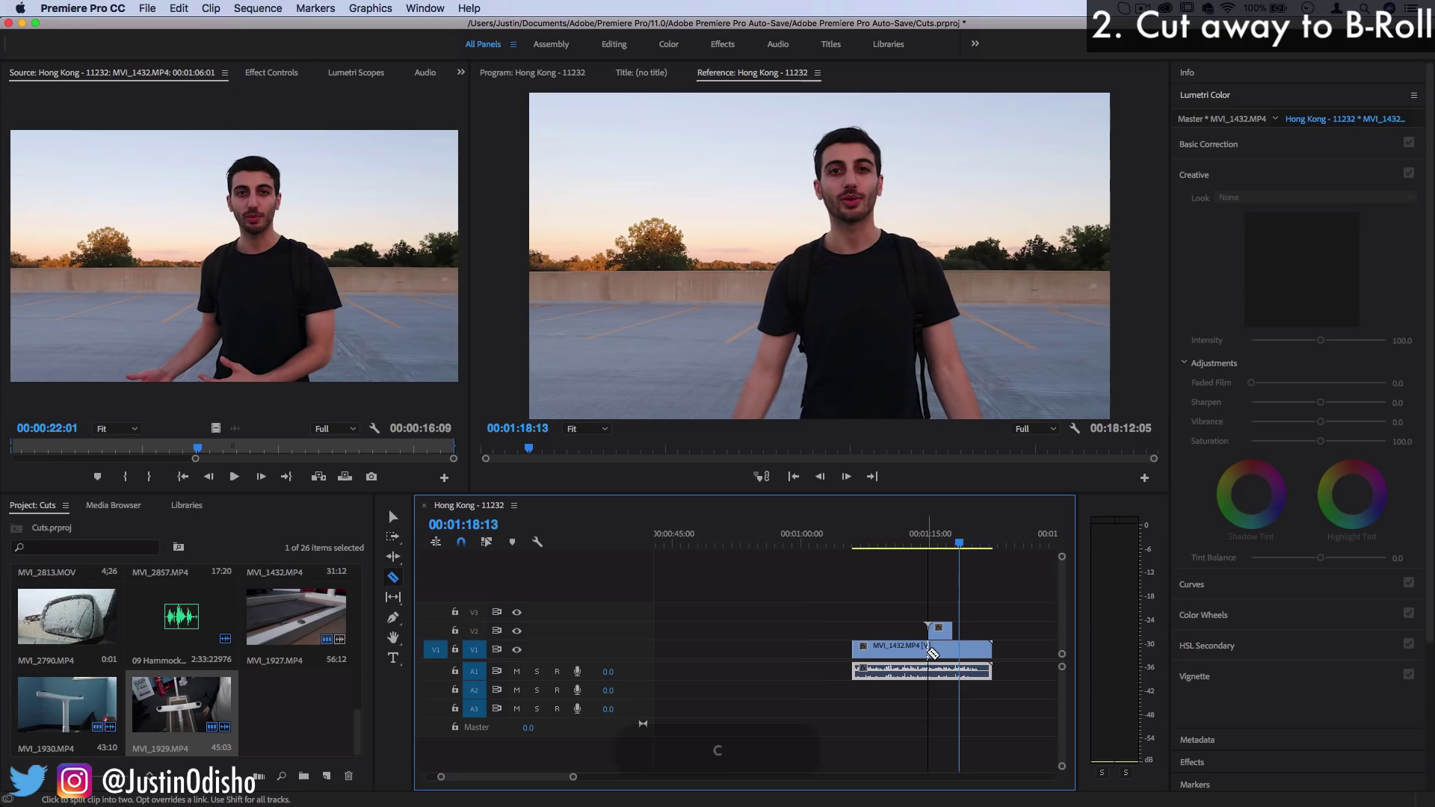
key("v")
left_click(946, 652)
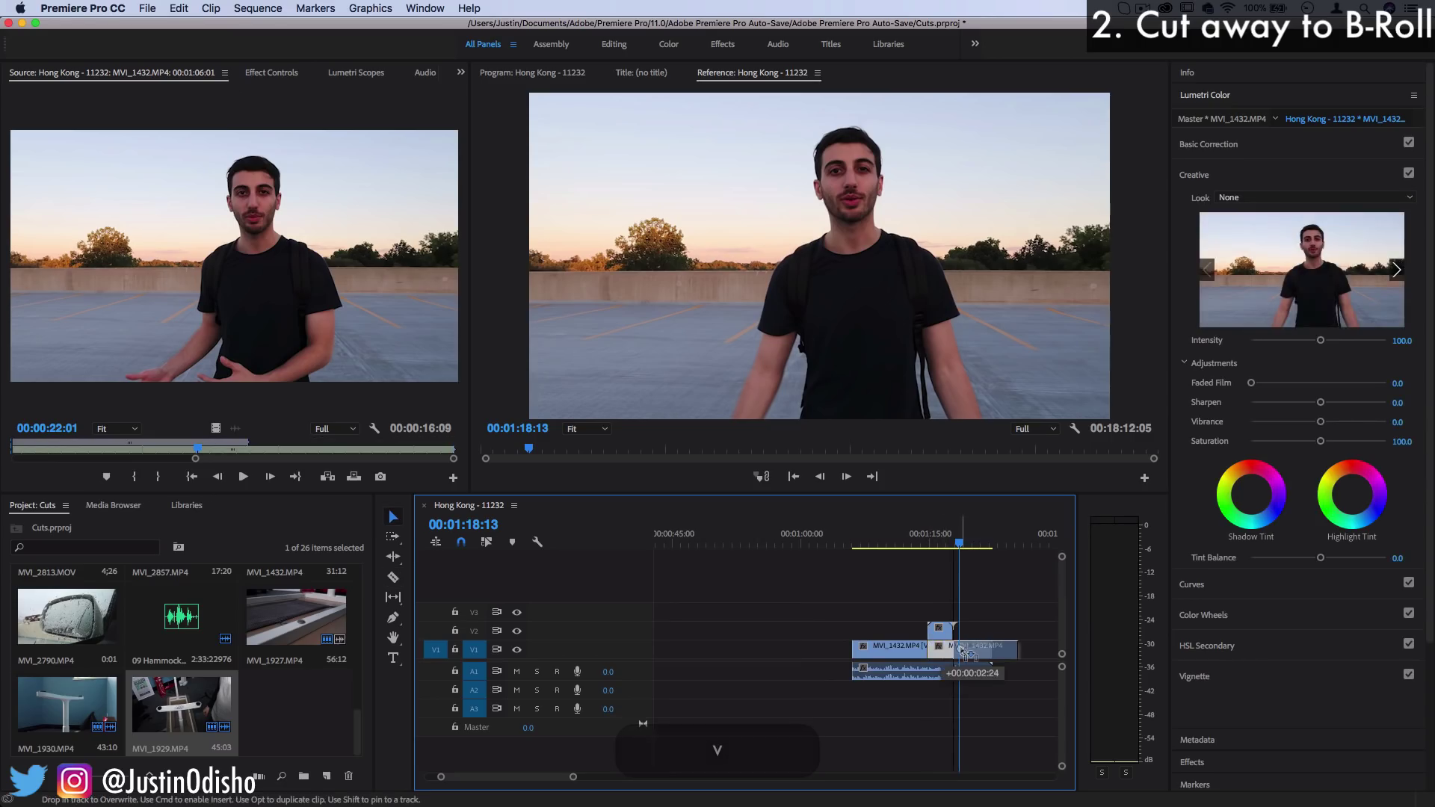
left_click_drag(940, 629, 970, 673)
key("c")
left_click(927, 675)
key("v")
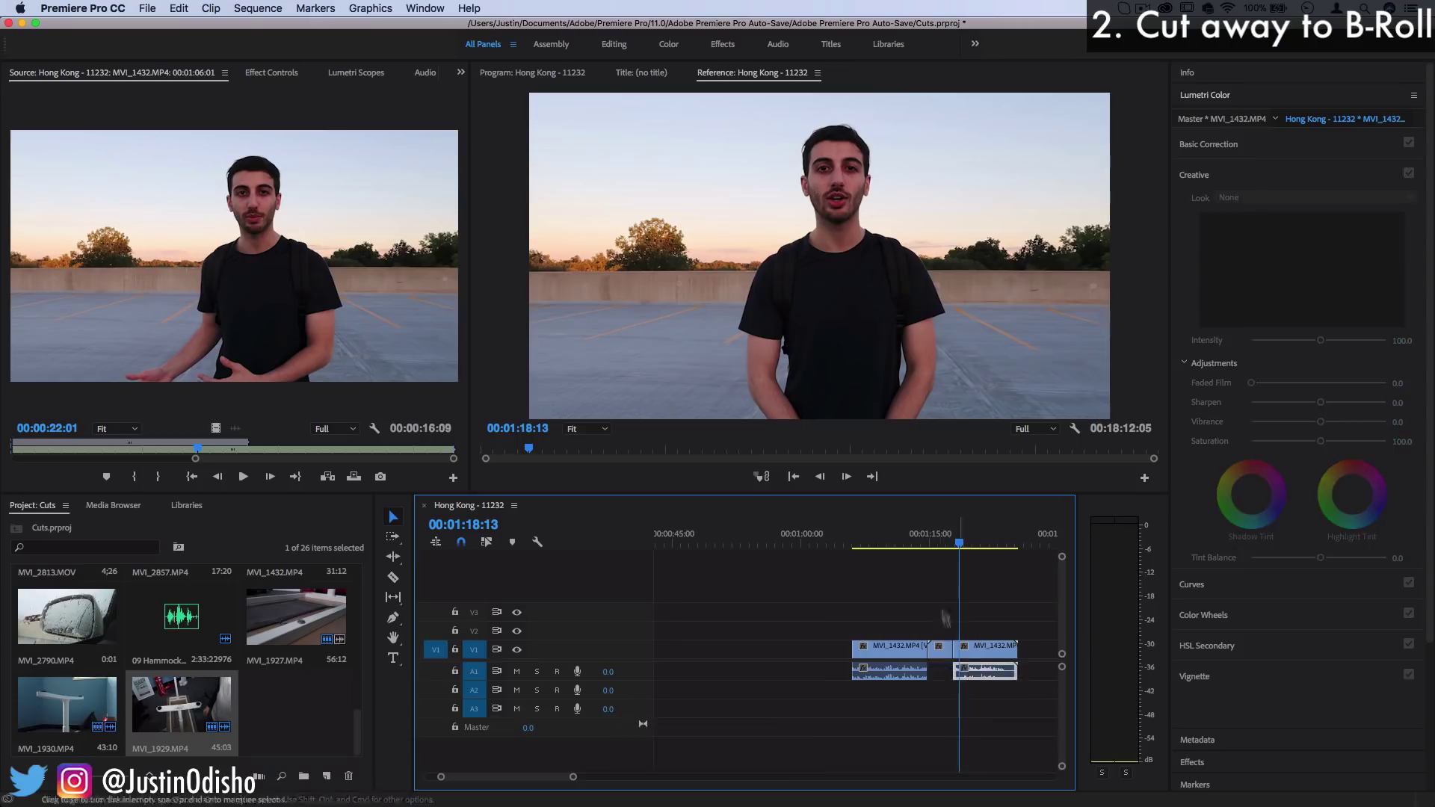
left_click(926, 538)
key("space")
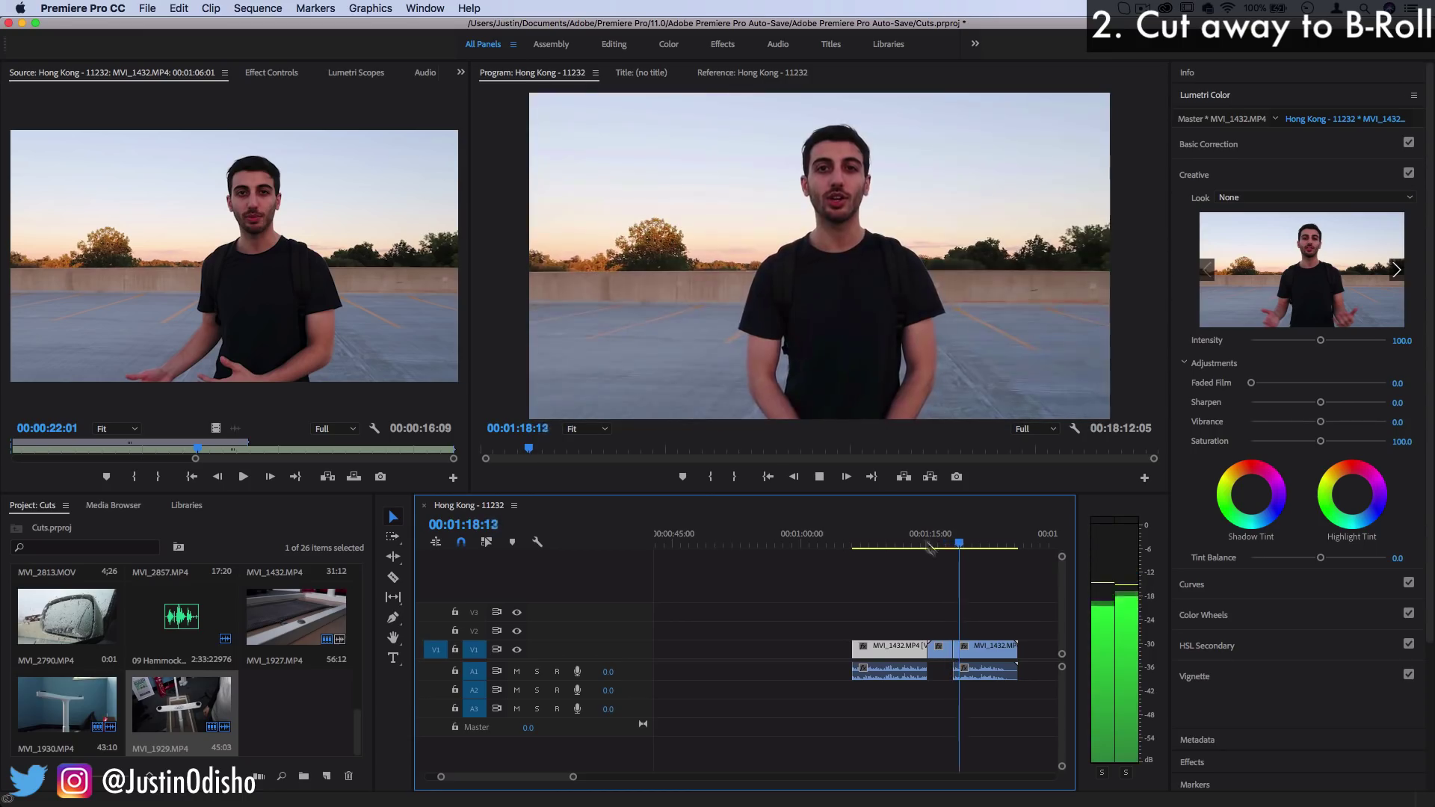
key("space")
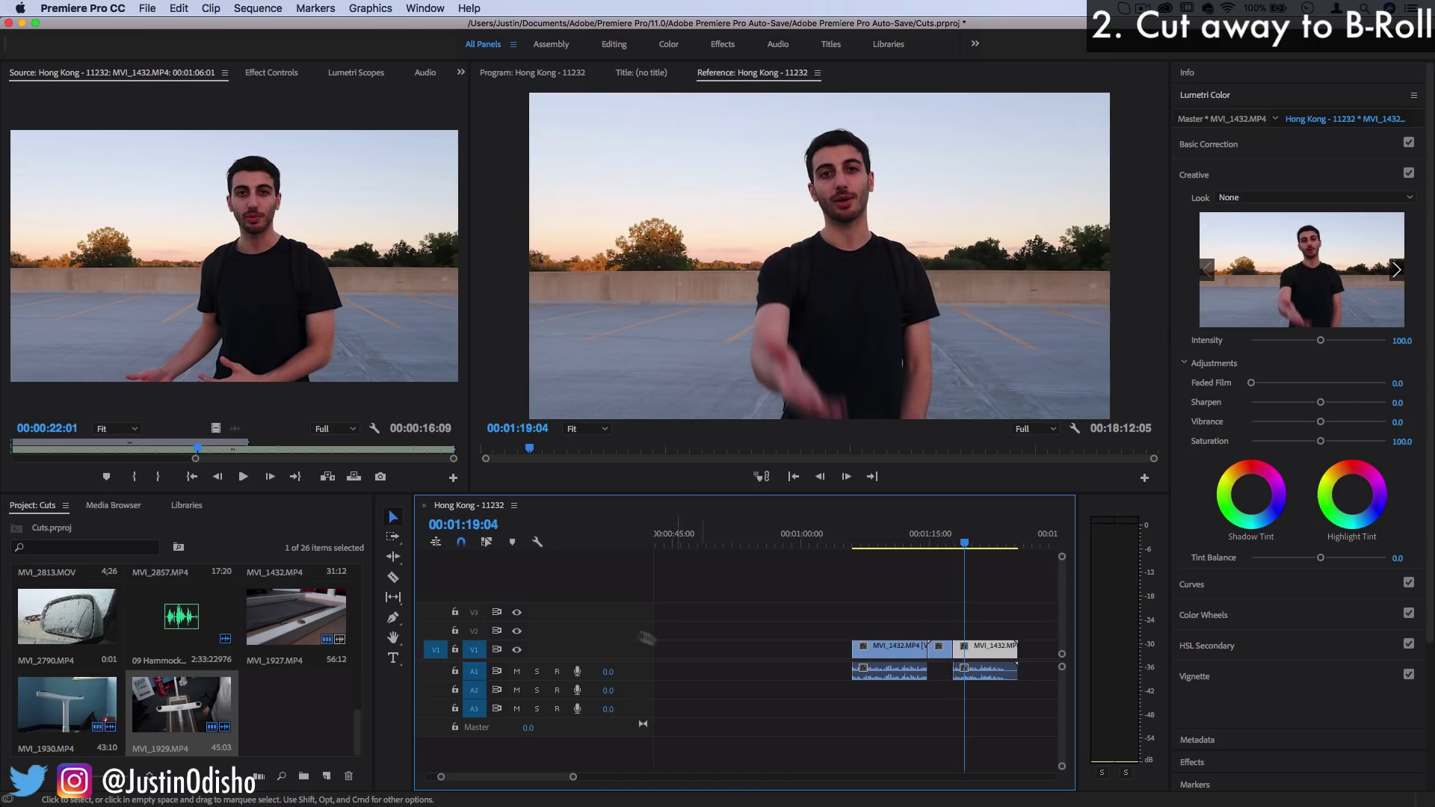
key("c")
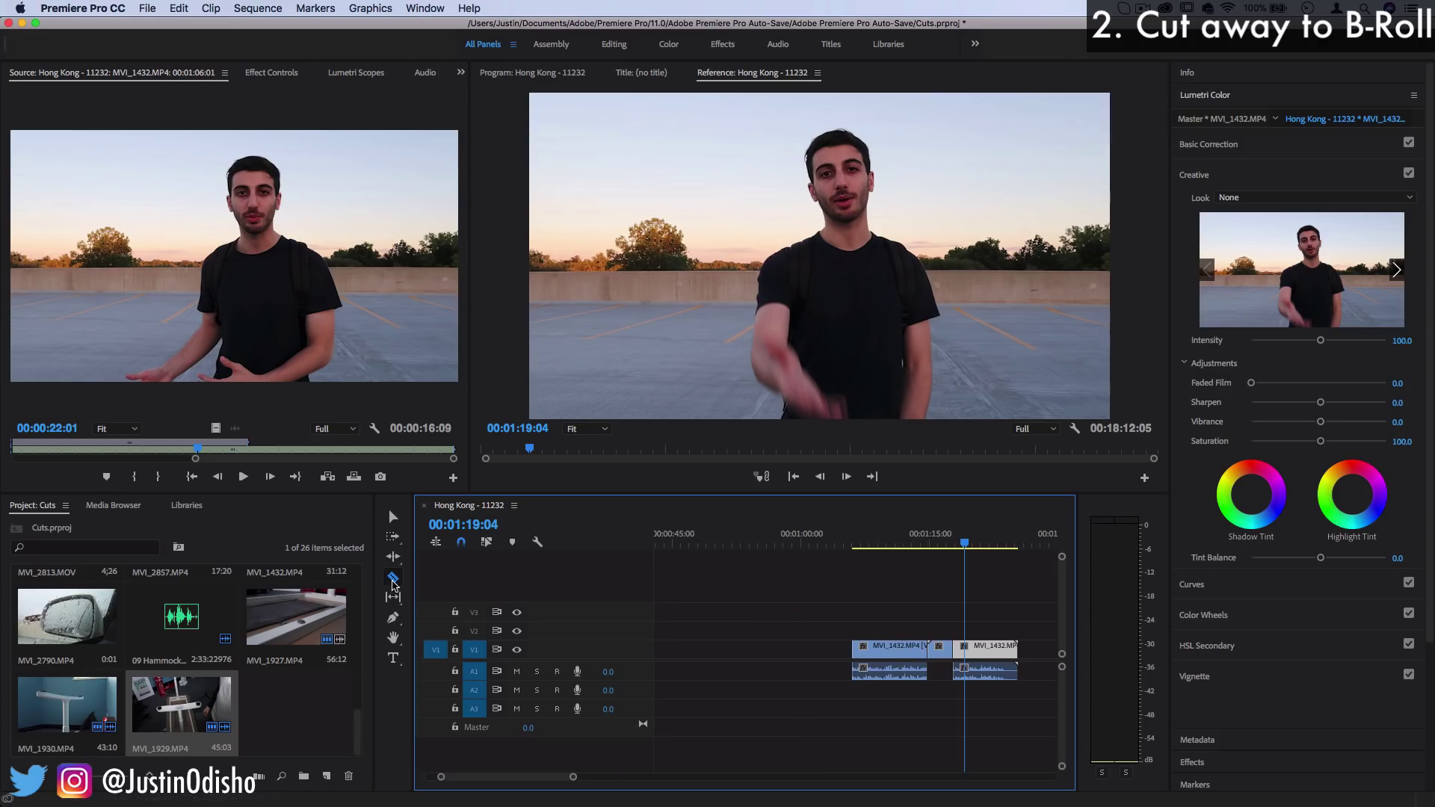
left_click(394, 581)
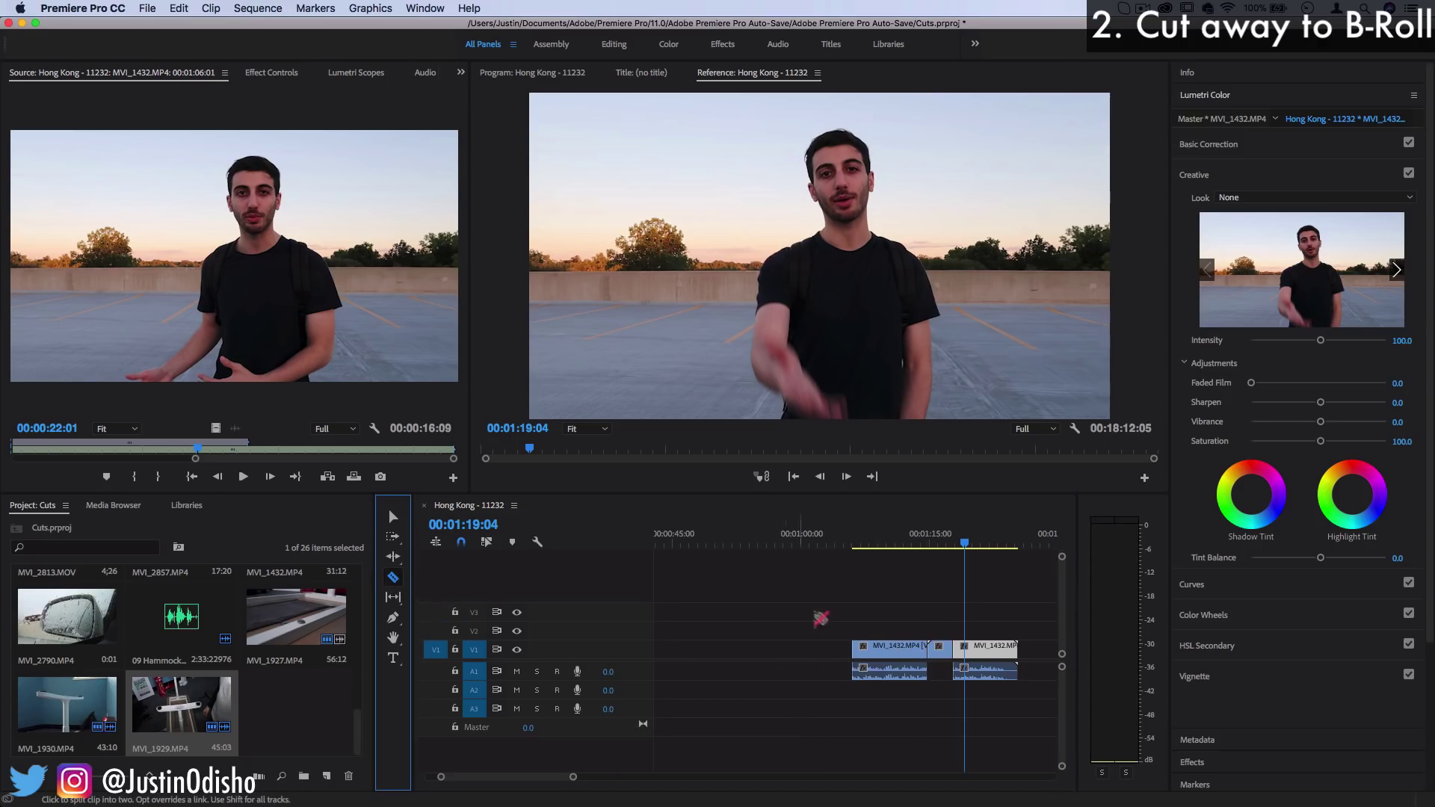
scroll(876, 643, "up", 5)
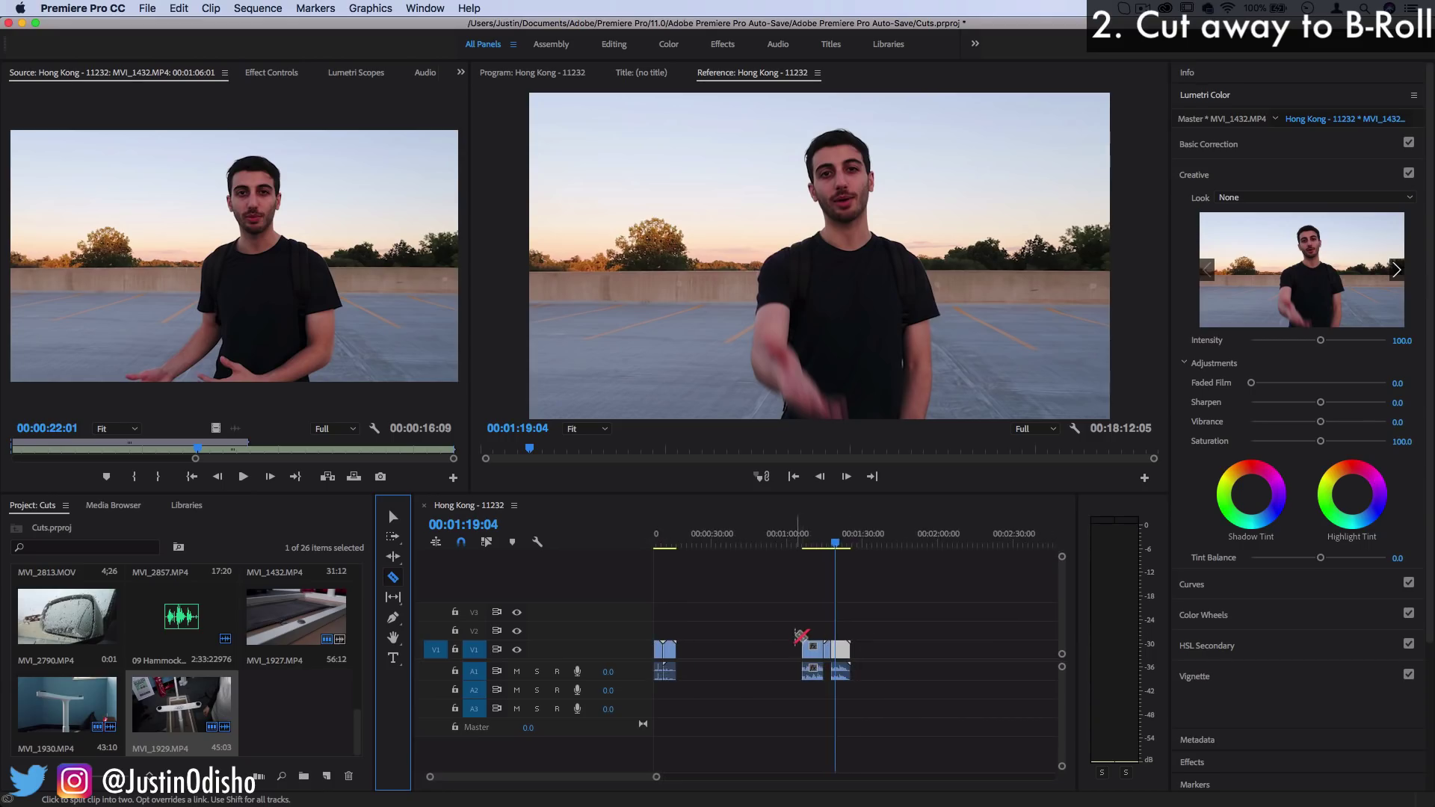
scroll(806, 636, "up", 1)
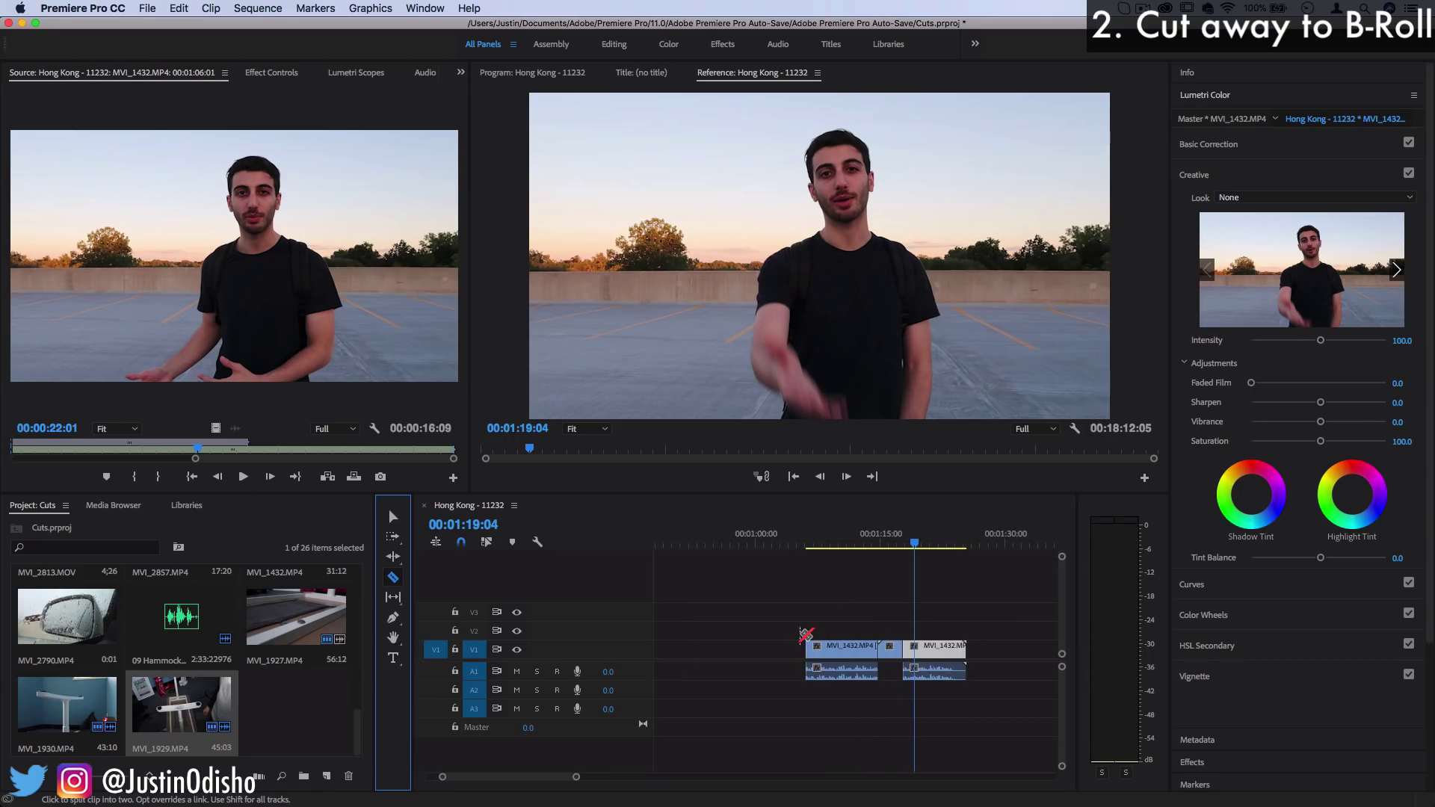
key("q")
key("v")
key("minus")
key("minus")
key("minus")
key("minus")
key("minus")
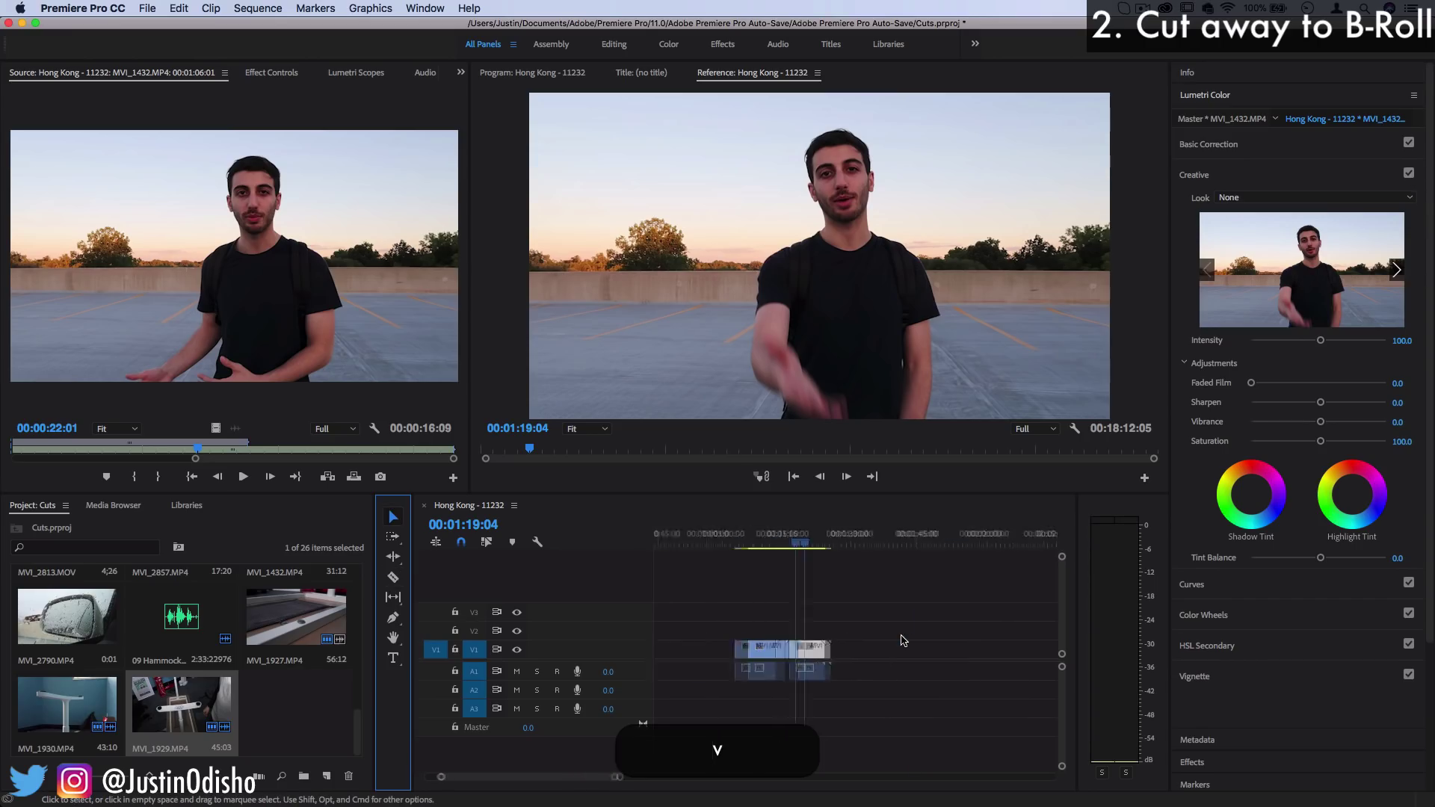
Step: Zoom in on MVI_1928 near 3:05, play it, and scrub to its end at 00:06:00:19
left_click(900, 544)
key("minus")
key("minus")
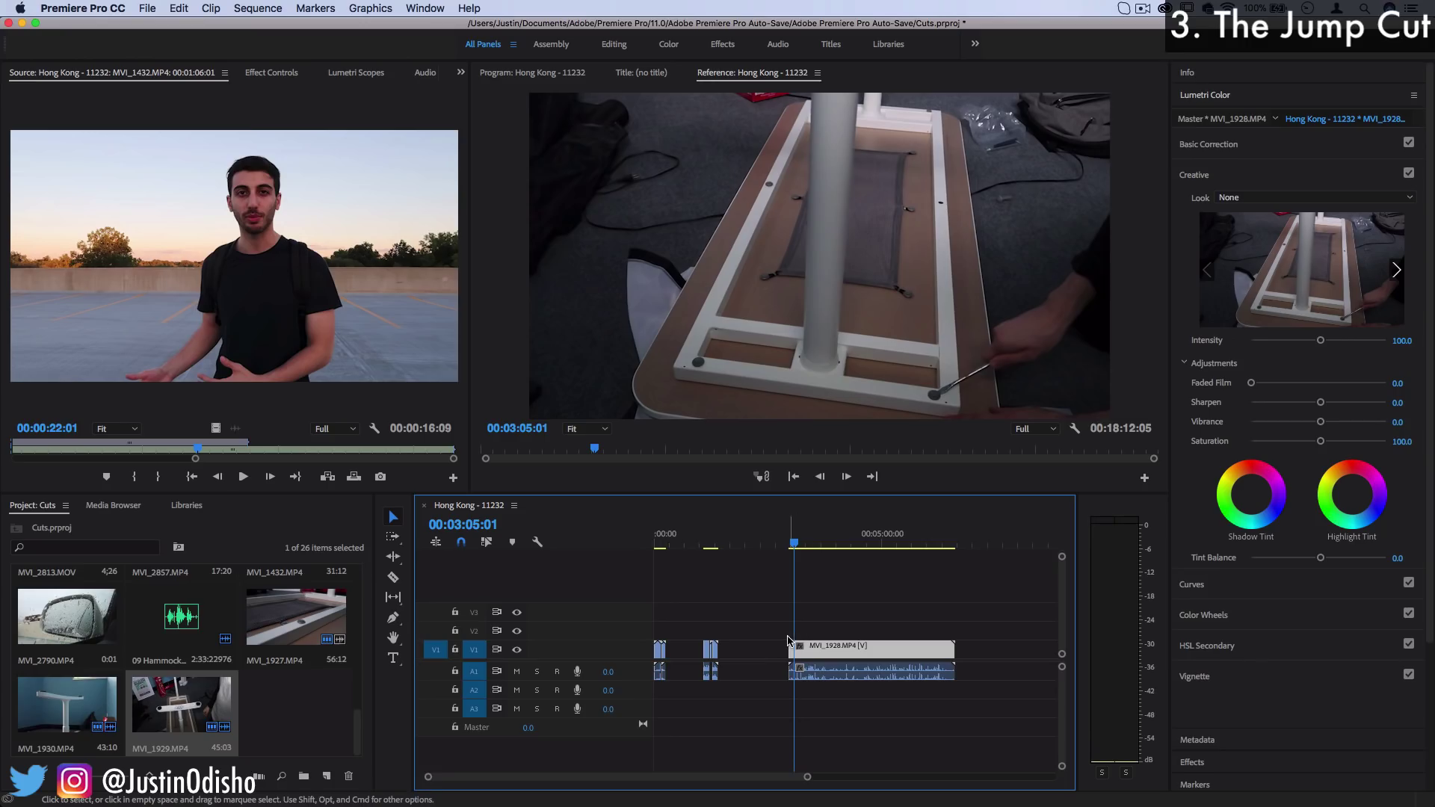
key("equal")
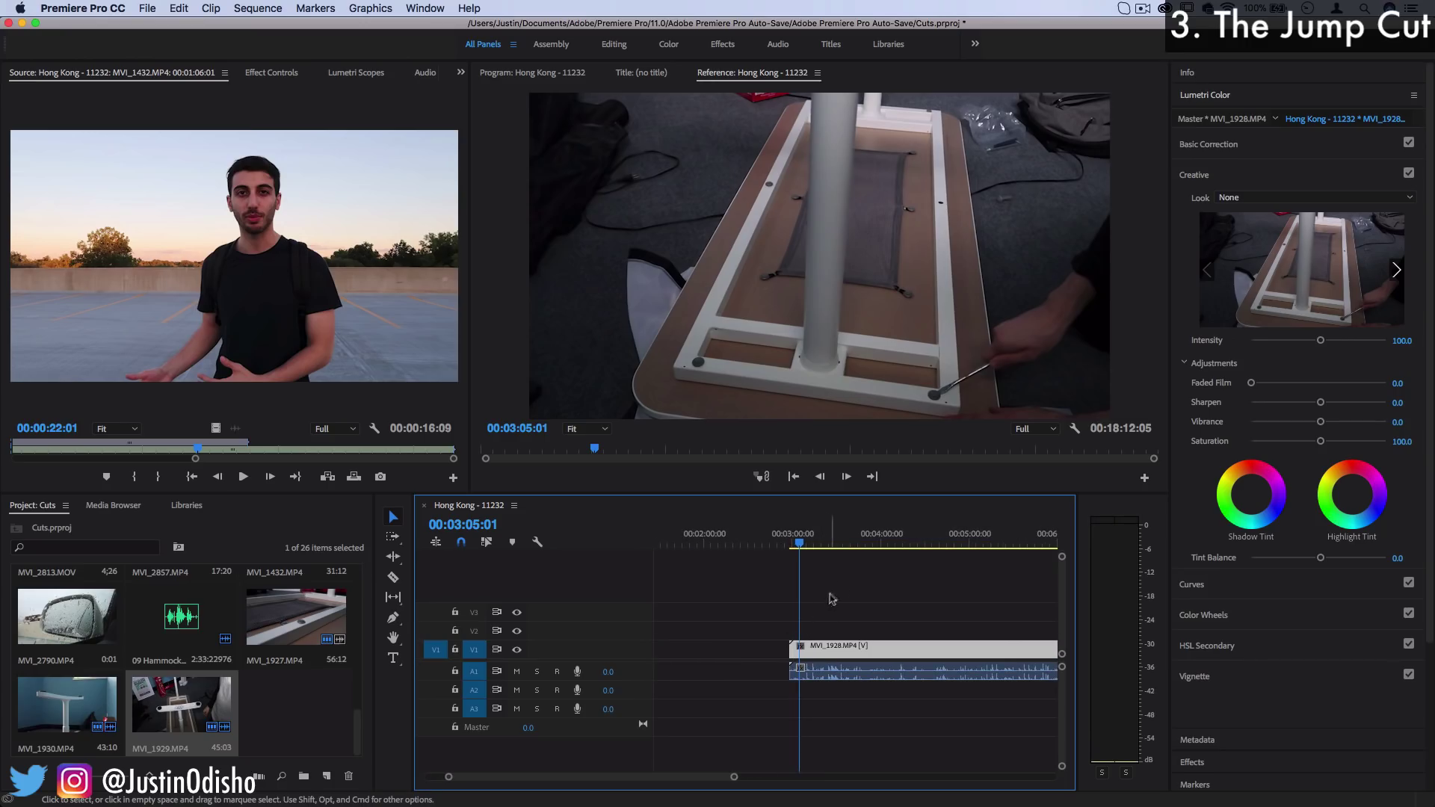
key("space")
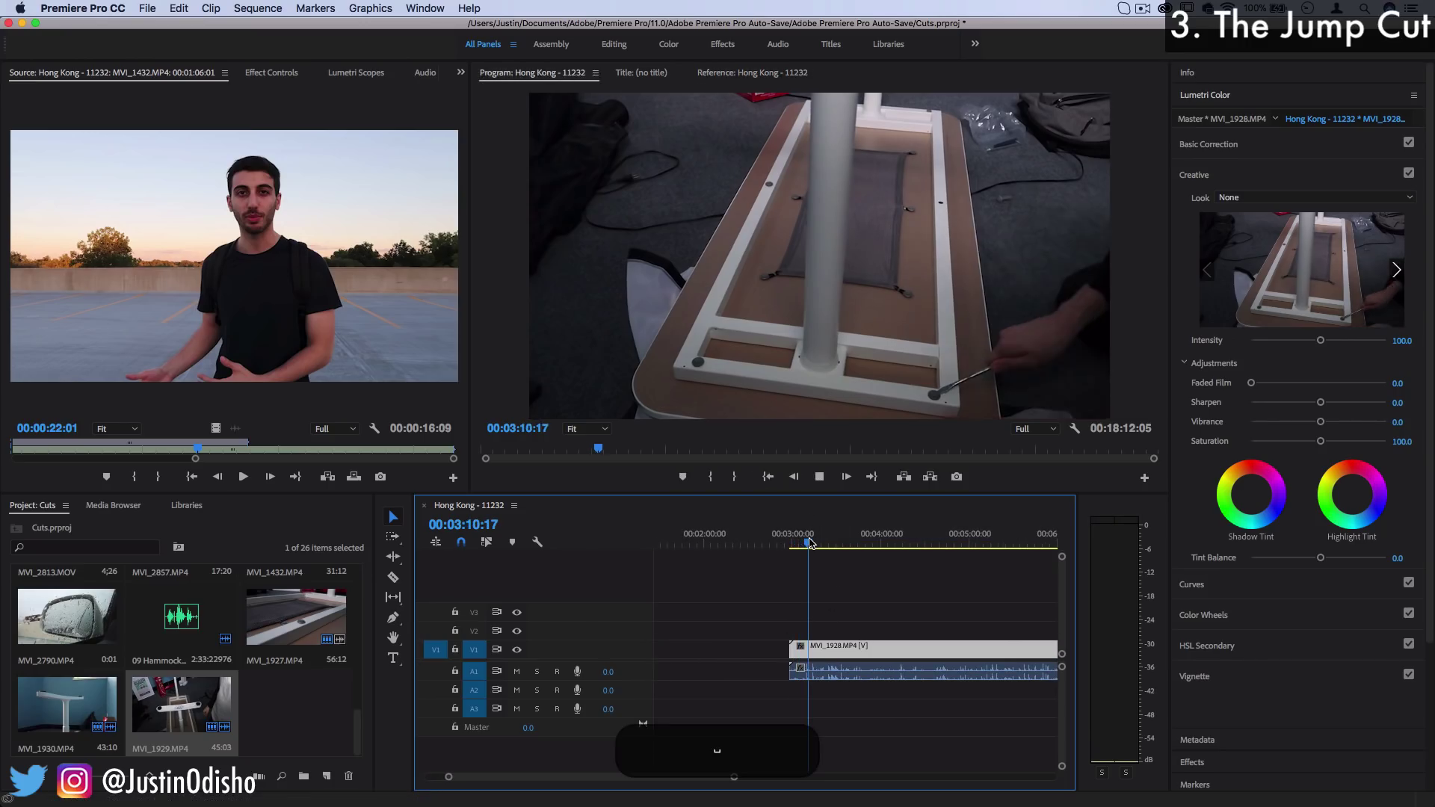
key("shift+5")
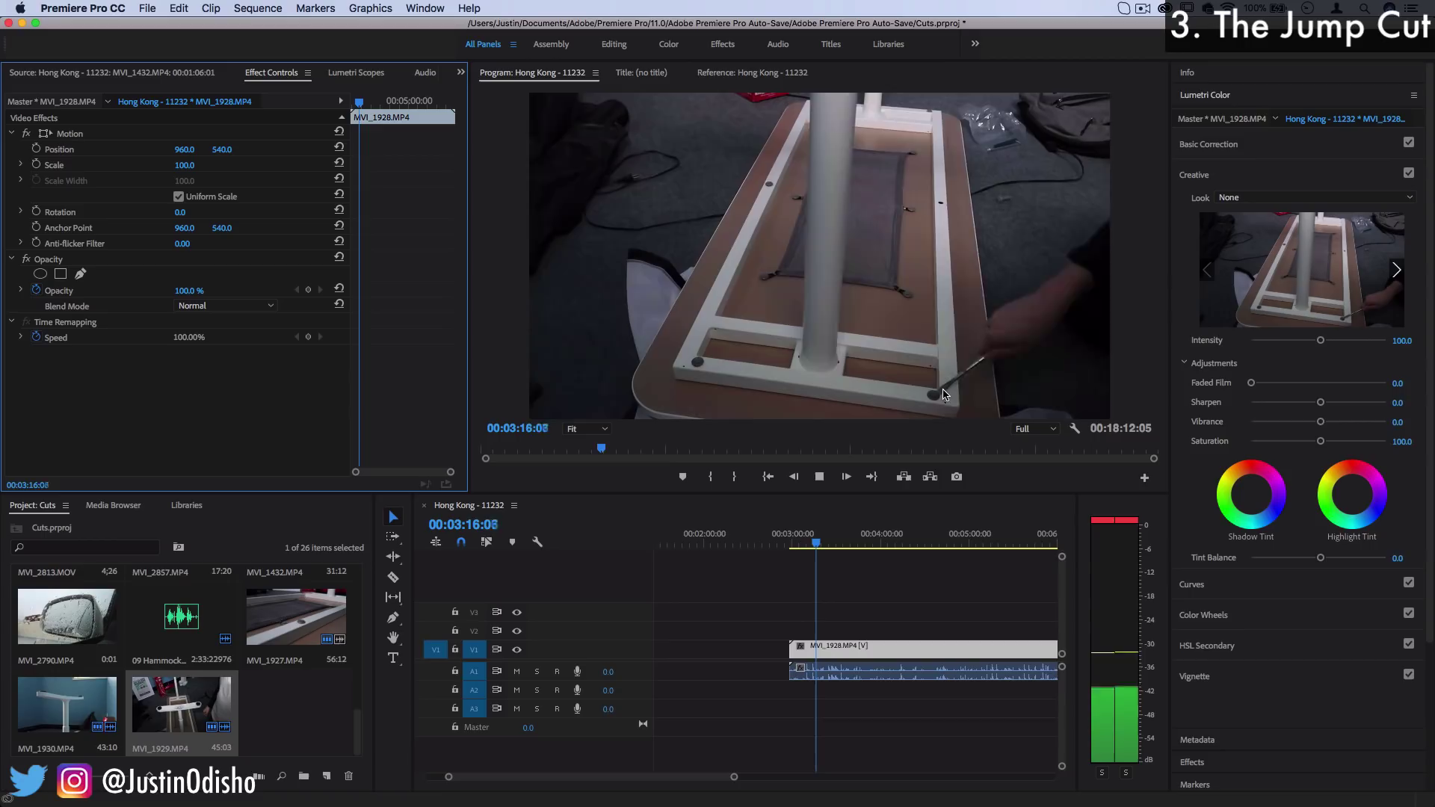
key("space")
scroll(807, 655, "down", 3)
scroll(808, 656, "down", 2)
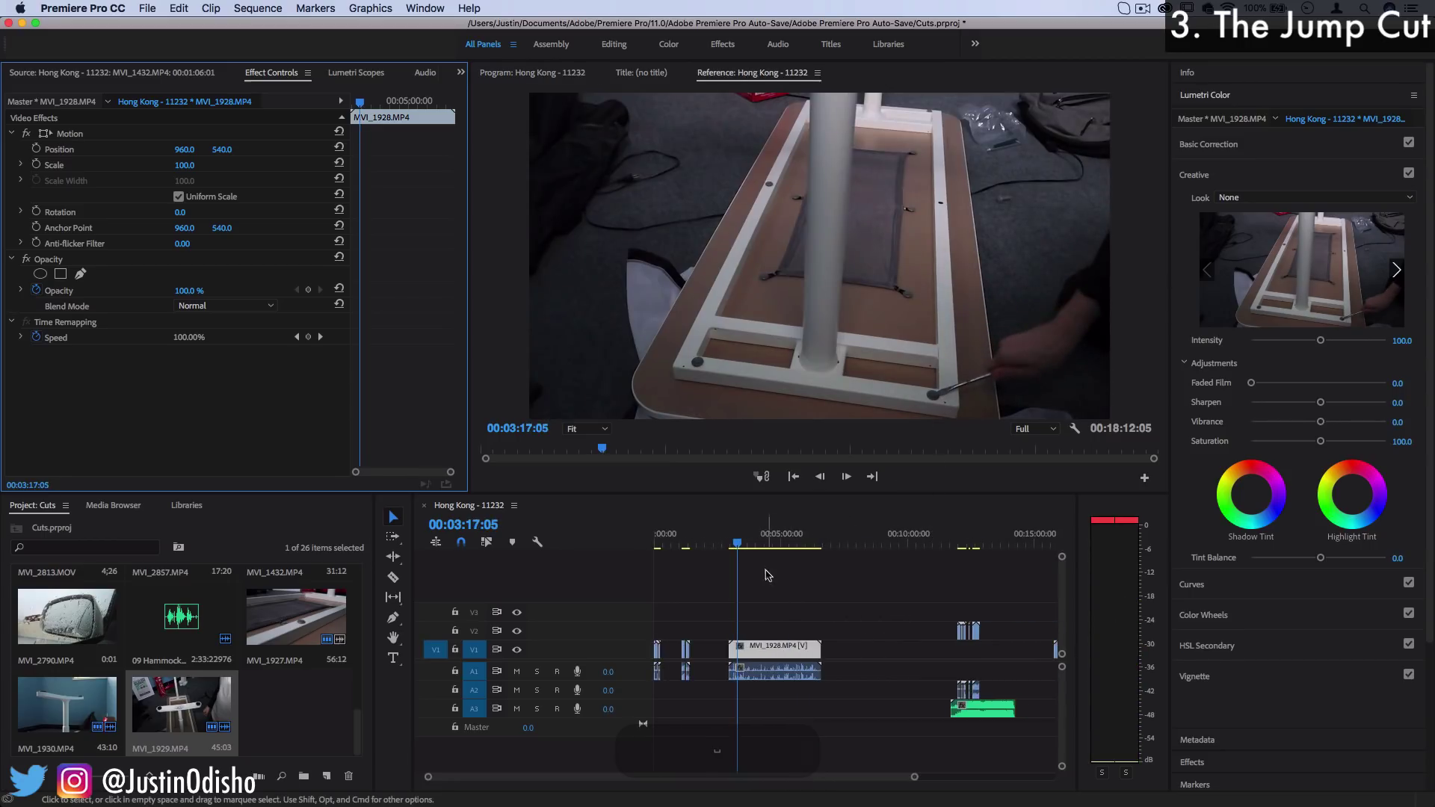
left_click_drag(746, 539, 808, 539)
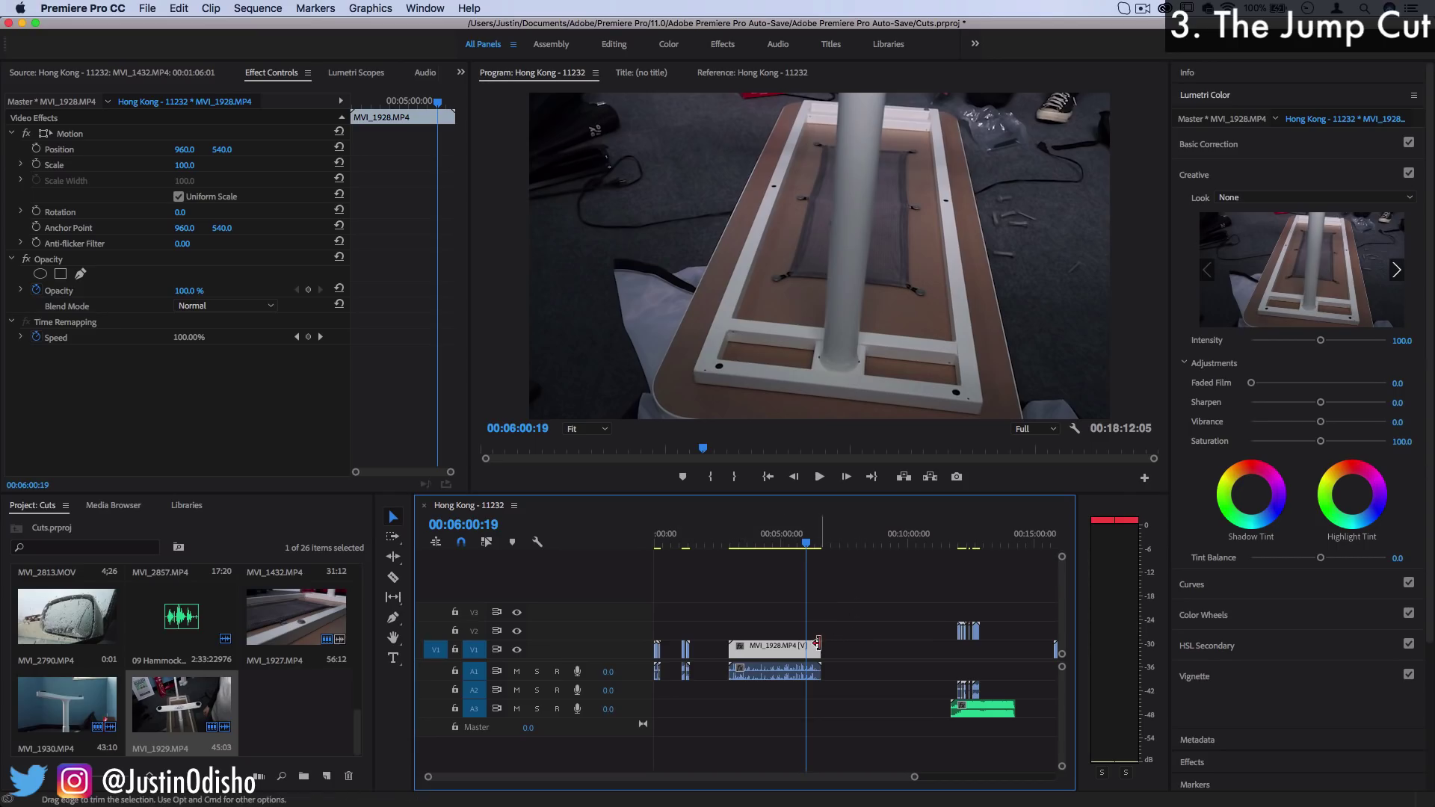
Step: Try speeding up MVI_1928 with Rate Stretch, preview it, then undo the speed change
key("r")
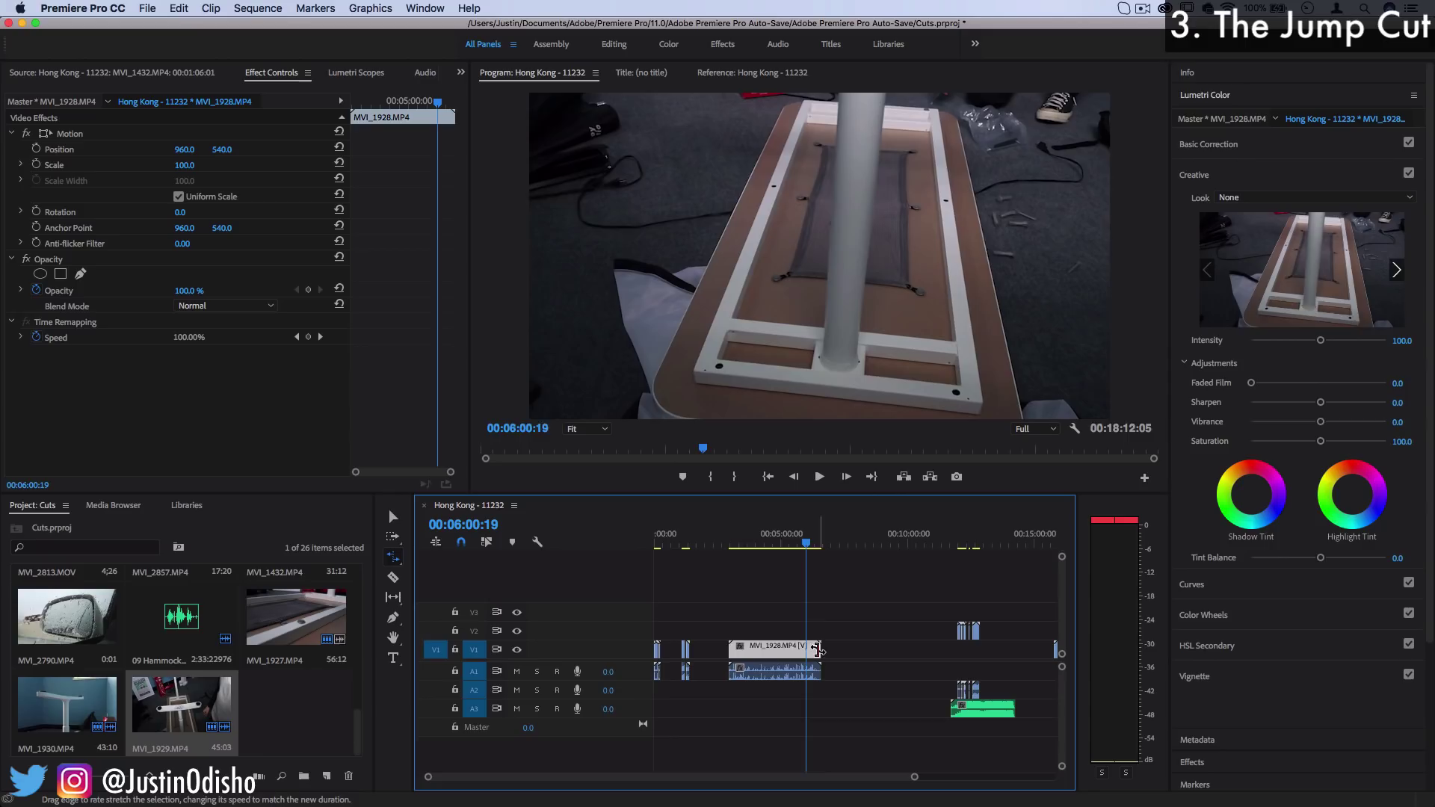
left_click_drag(817, 650, 735, 552)
left_click(735, 544)
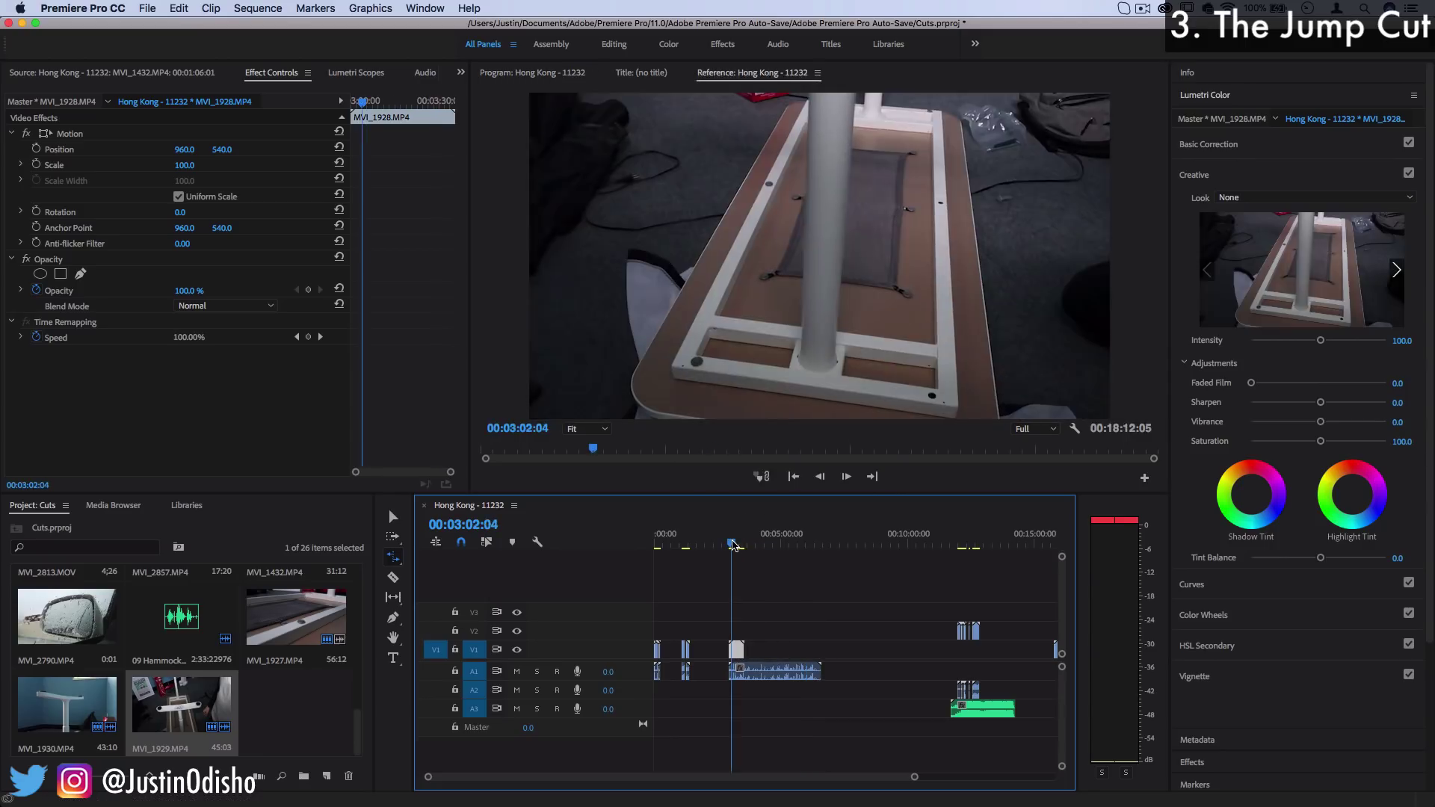
key("space")
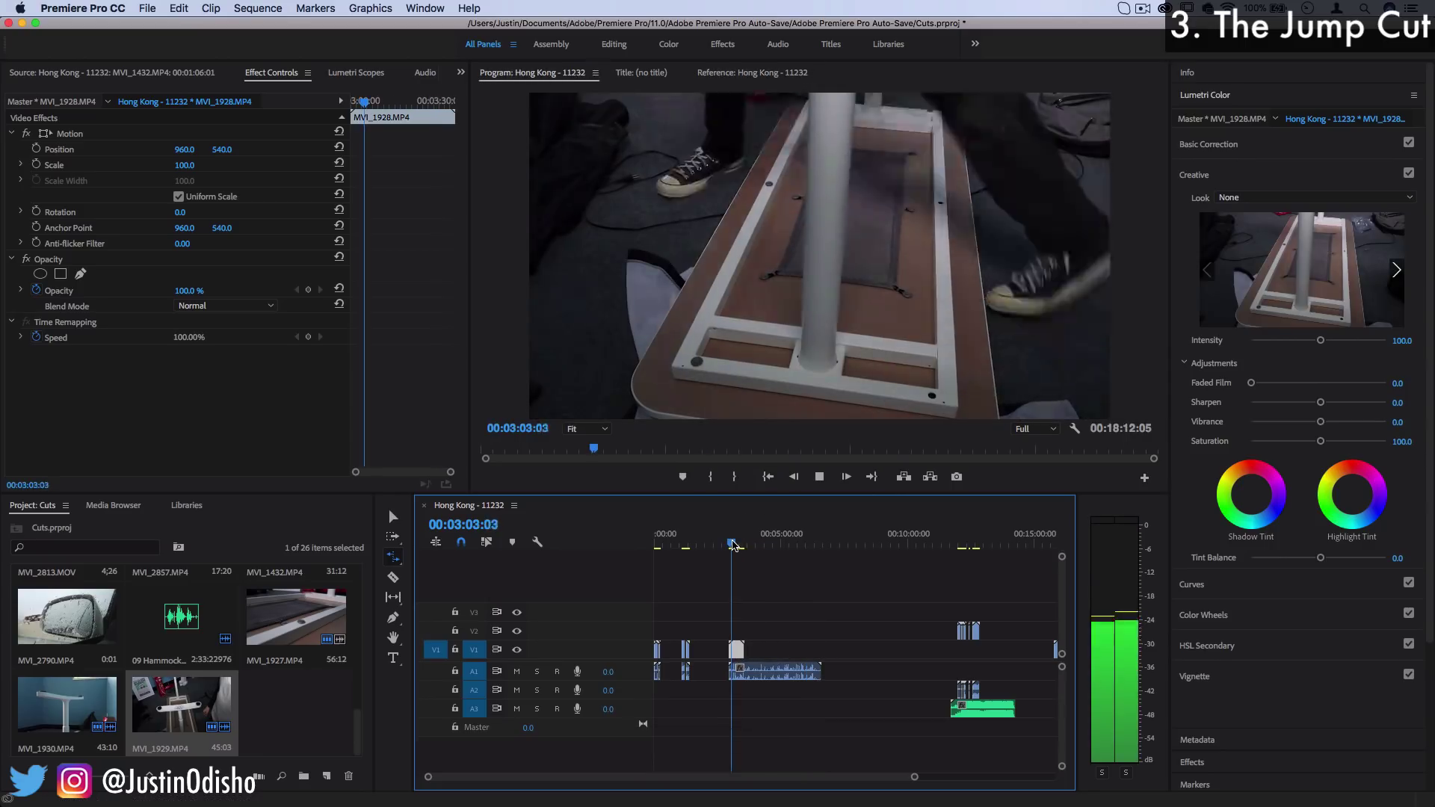
key("super+z")
Step: Split the MVI_1928 clip with the Razor tool at 3:17:20
scroll(731, 597, "up", 5)
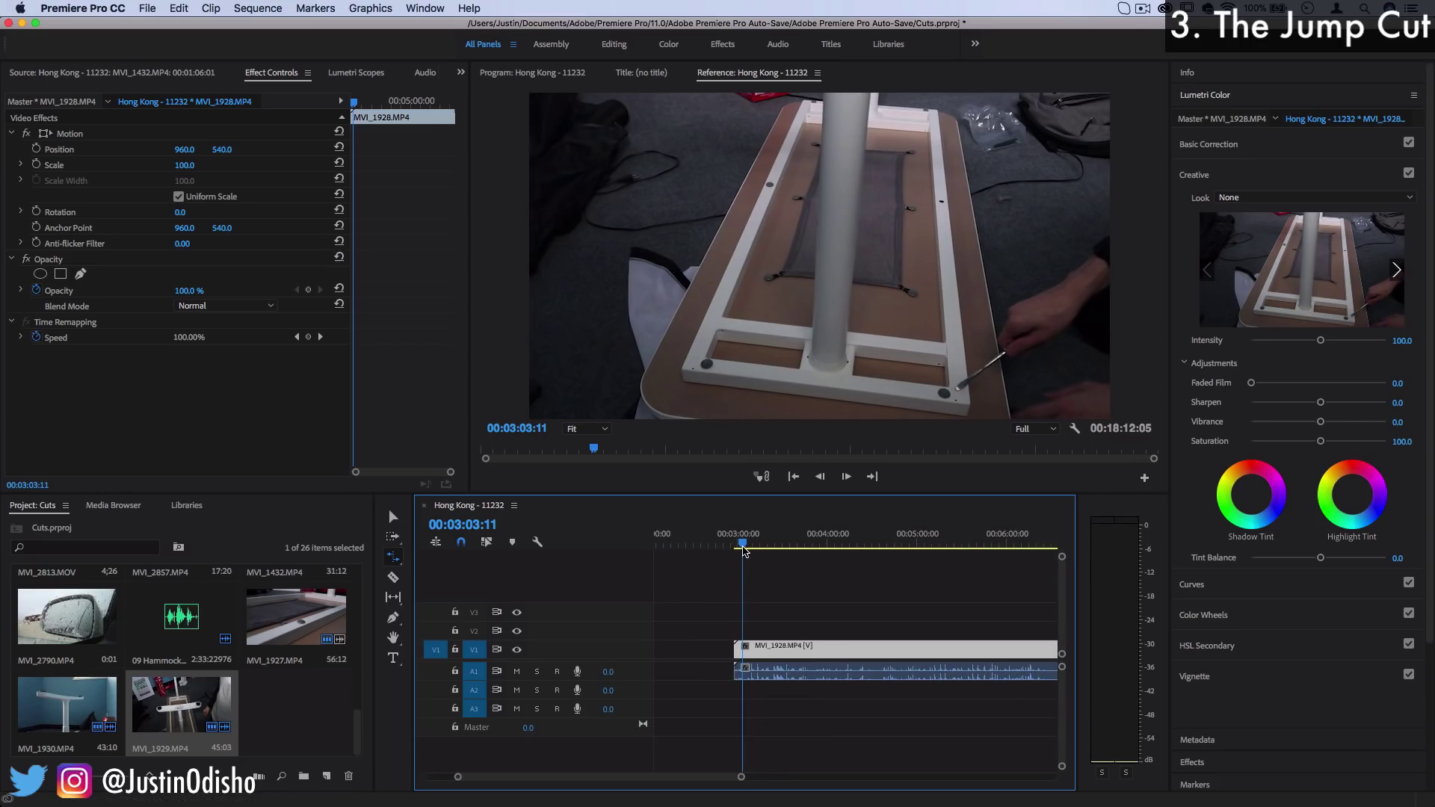
mouse_move(743, 548)
left_mouse_down()
mouse_move(778, 550)
mouse_move(763, 549)
left_mouse_up()
key("c")
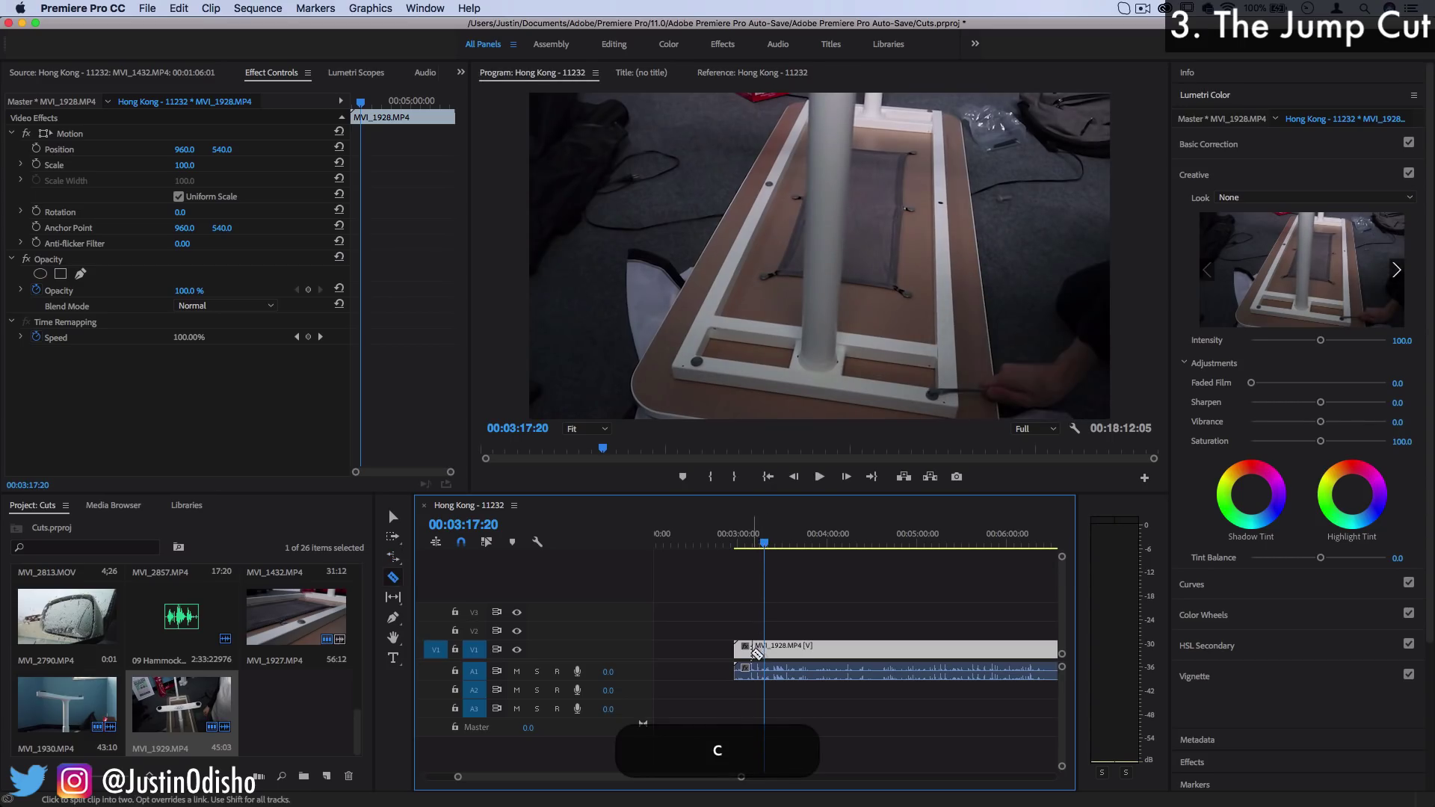
left_click(751, 650, "shift")
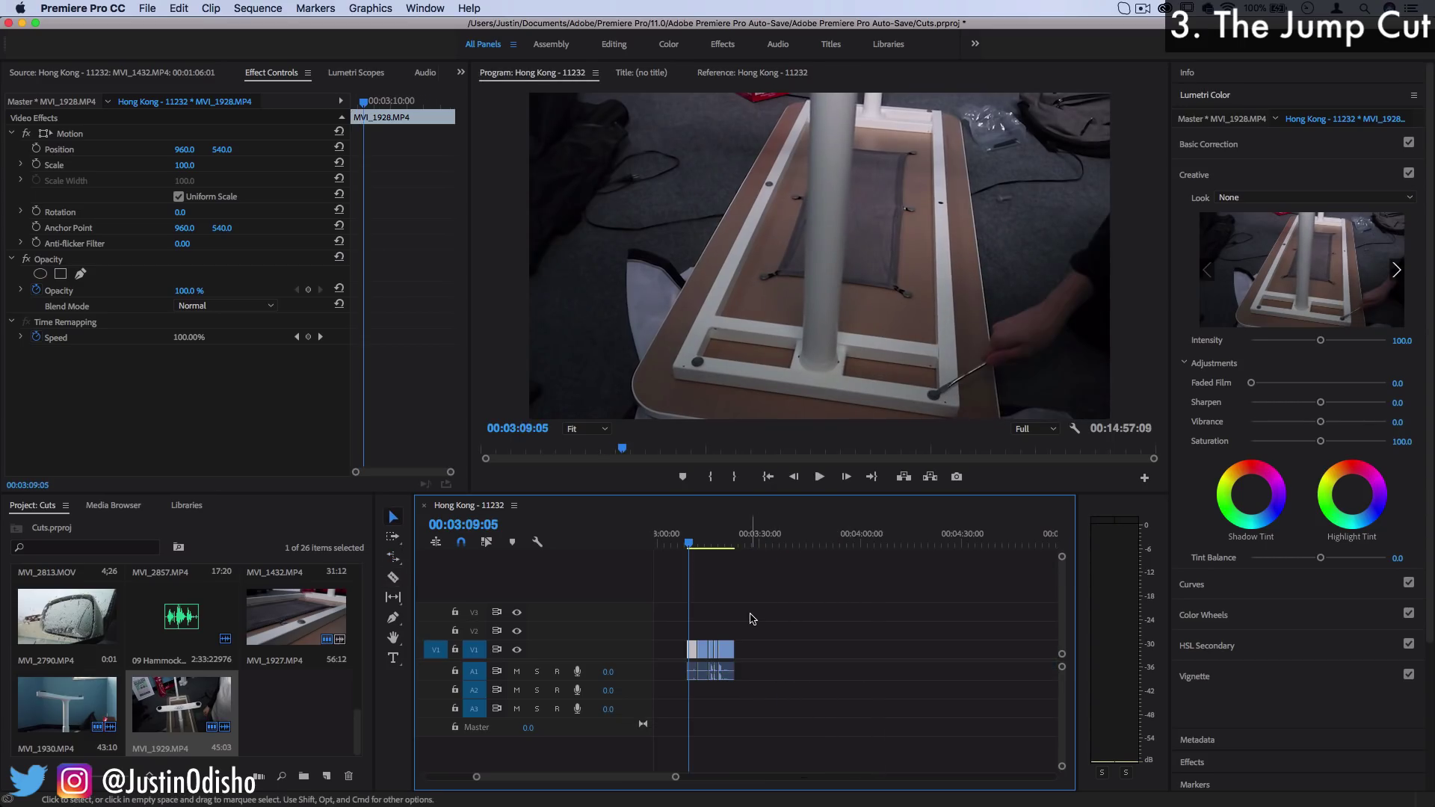
Step: Play and scrub through the resulting jump cuts from 3:10:09
scroll(707, 615, "up", 3)
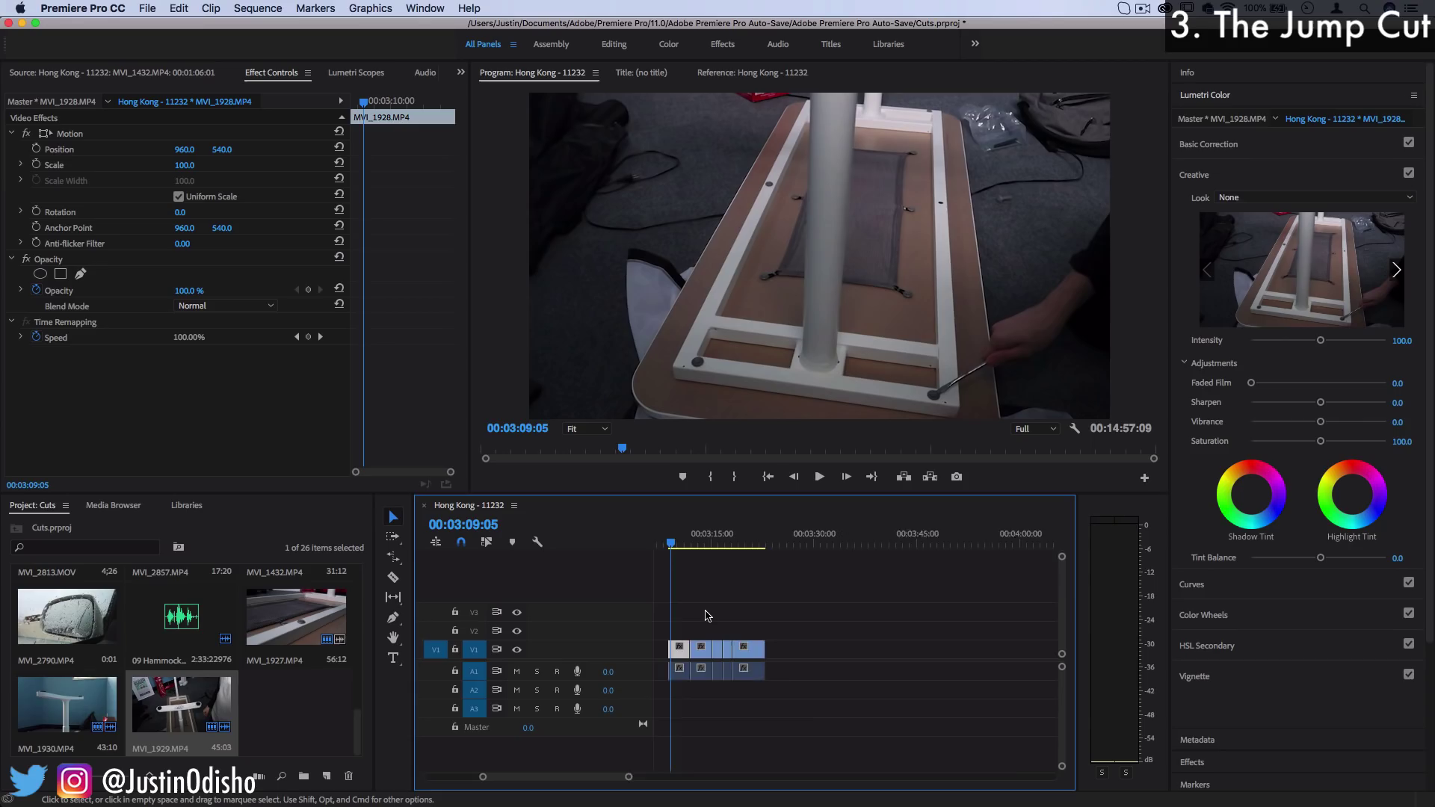
key("space")
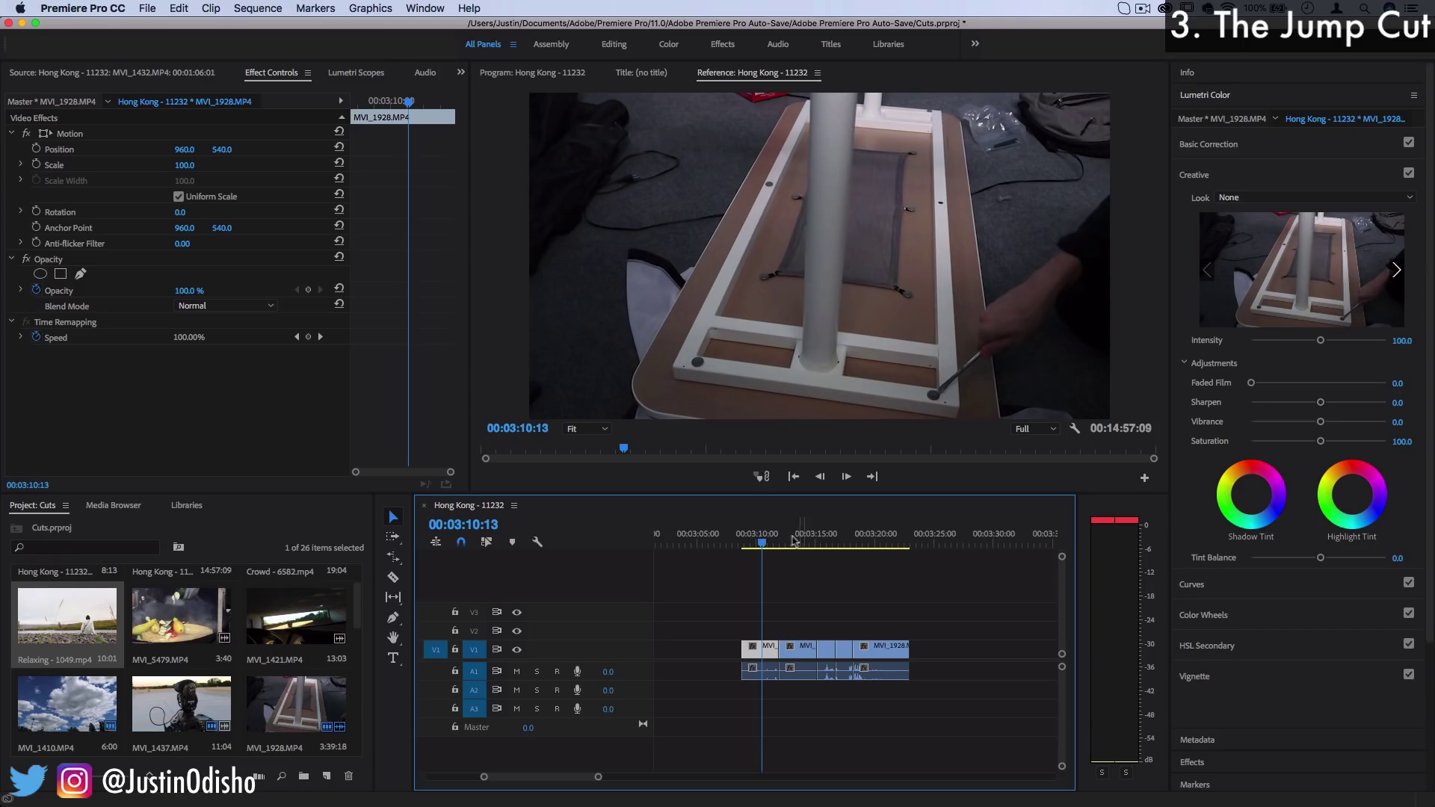
left_click_drag(757, 544, 783, 543)
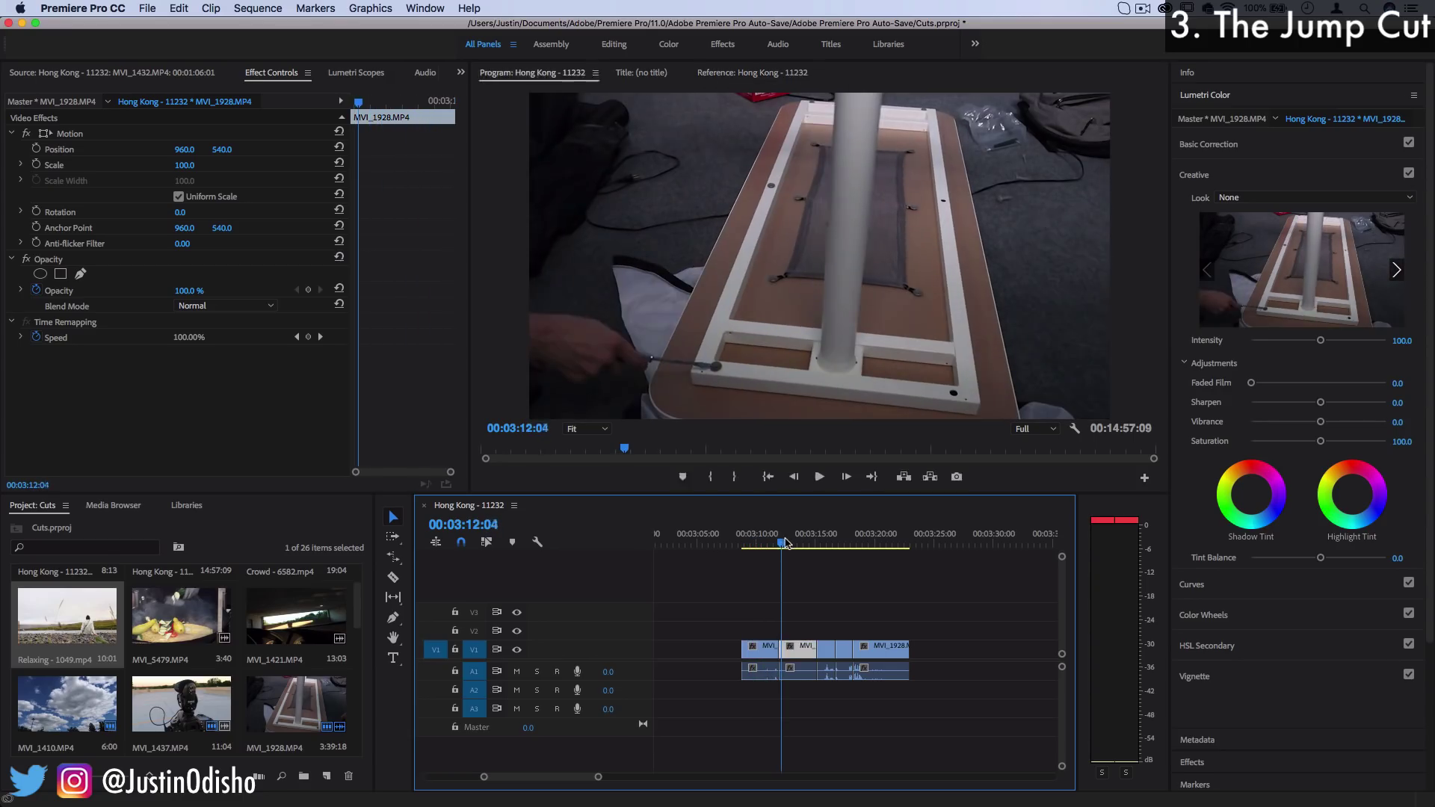
left_click_drag(785, 543, 794, 543)
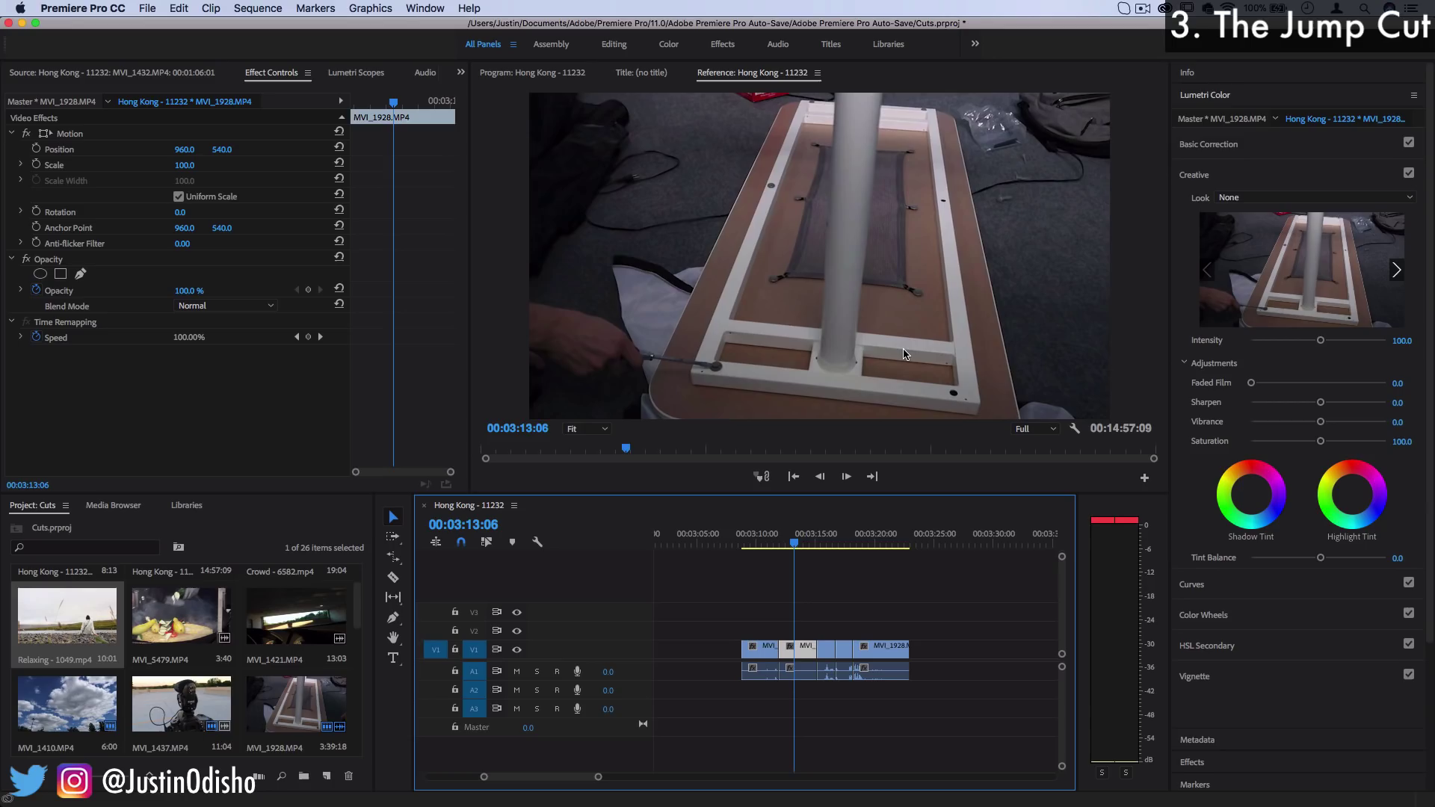
left_click(761, 544)
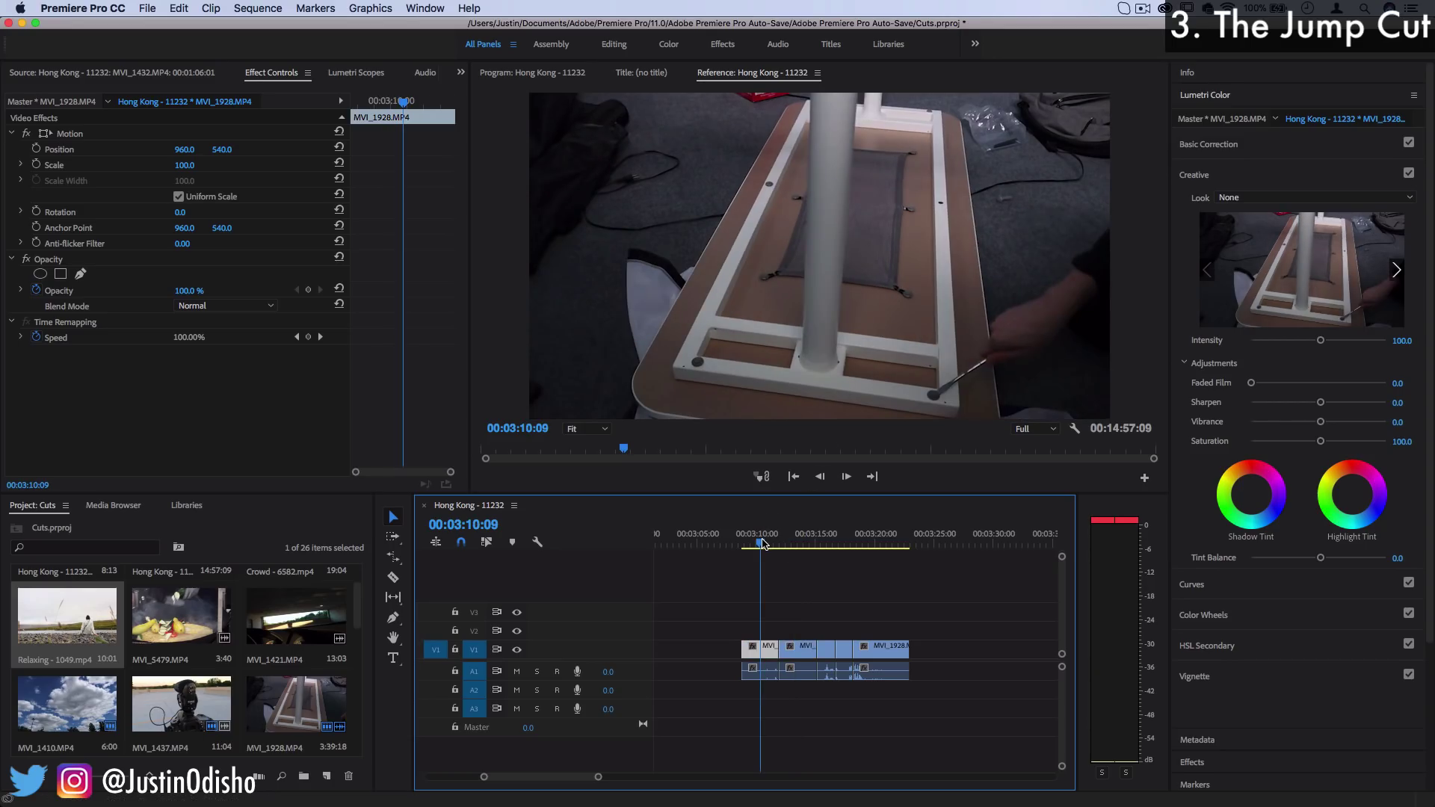
left_click_drag(763, 544, 805, 547)
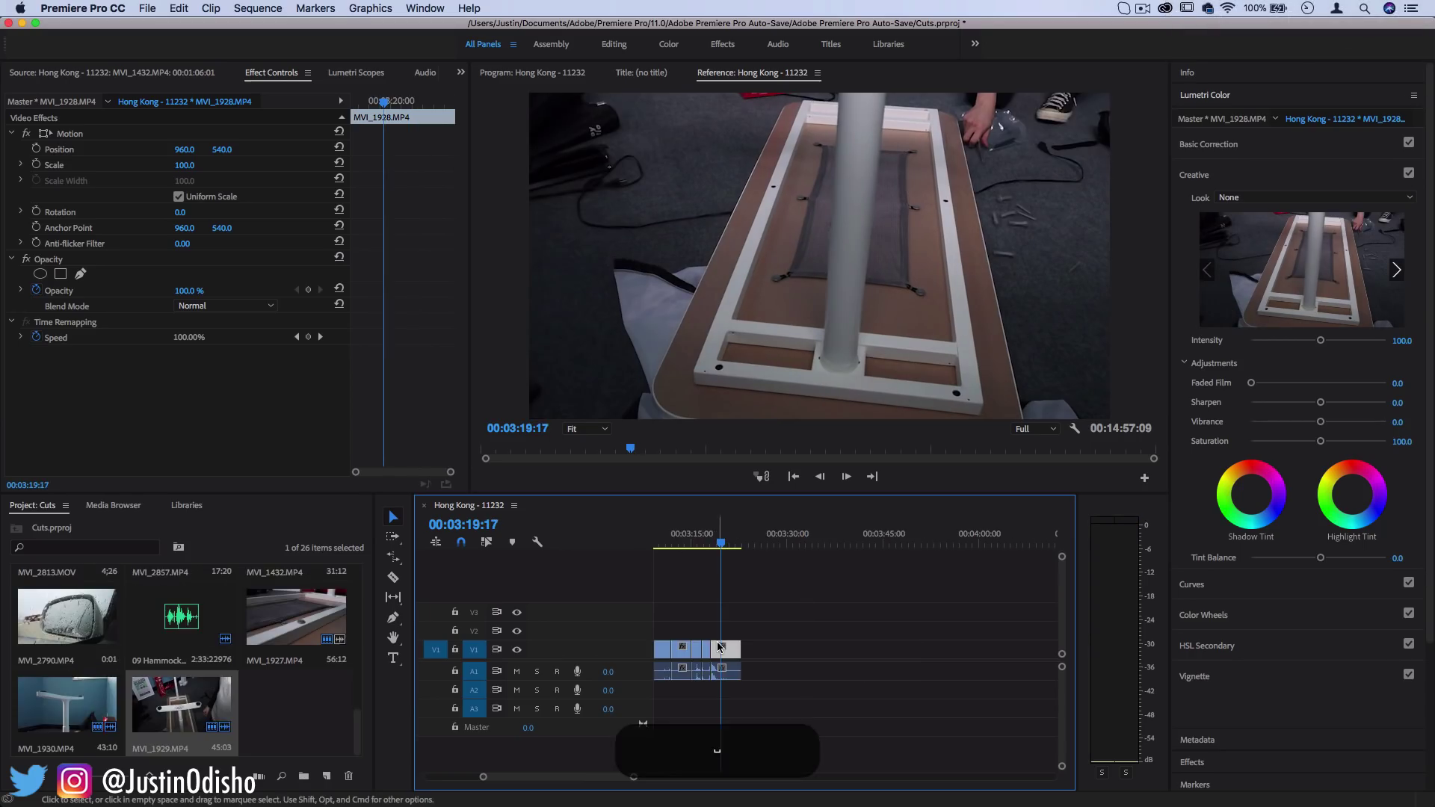
Step: Place 09 Hammock Days.mp3 on track A2 beneath the jump cuts around 3:09:06
scroll(688, 628, "down", 5)
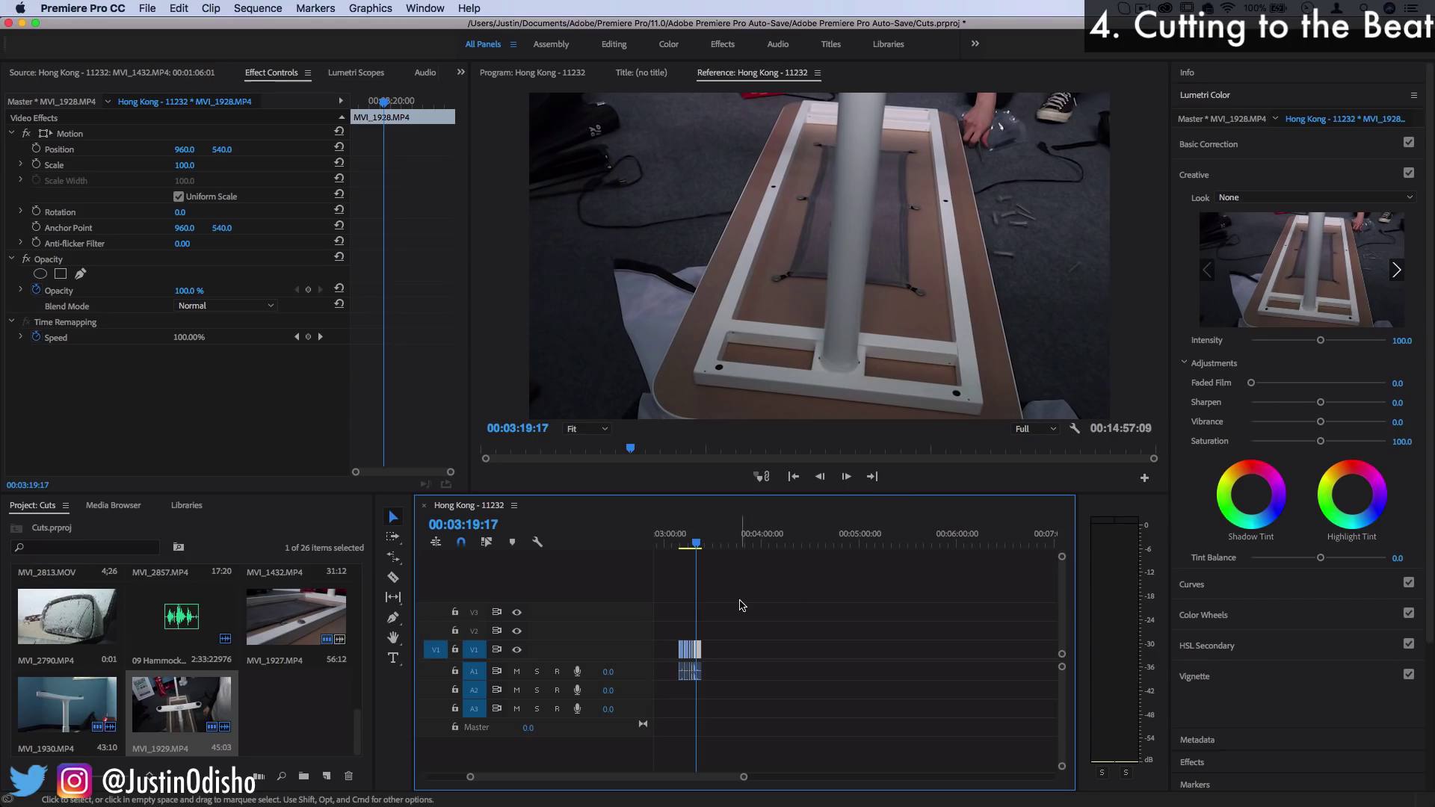
key("backslash")
key("minus")
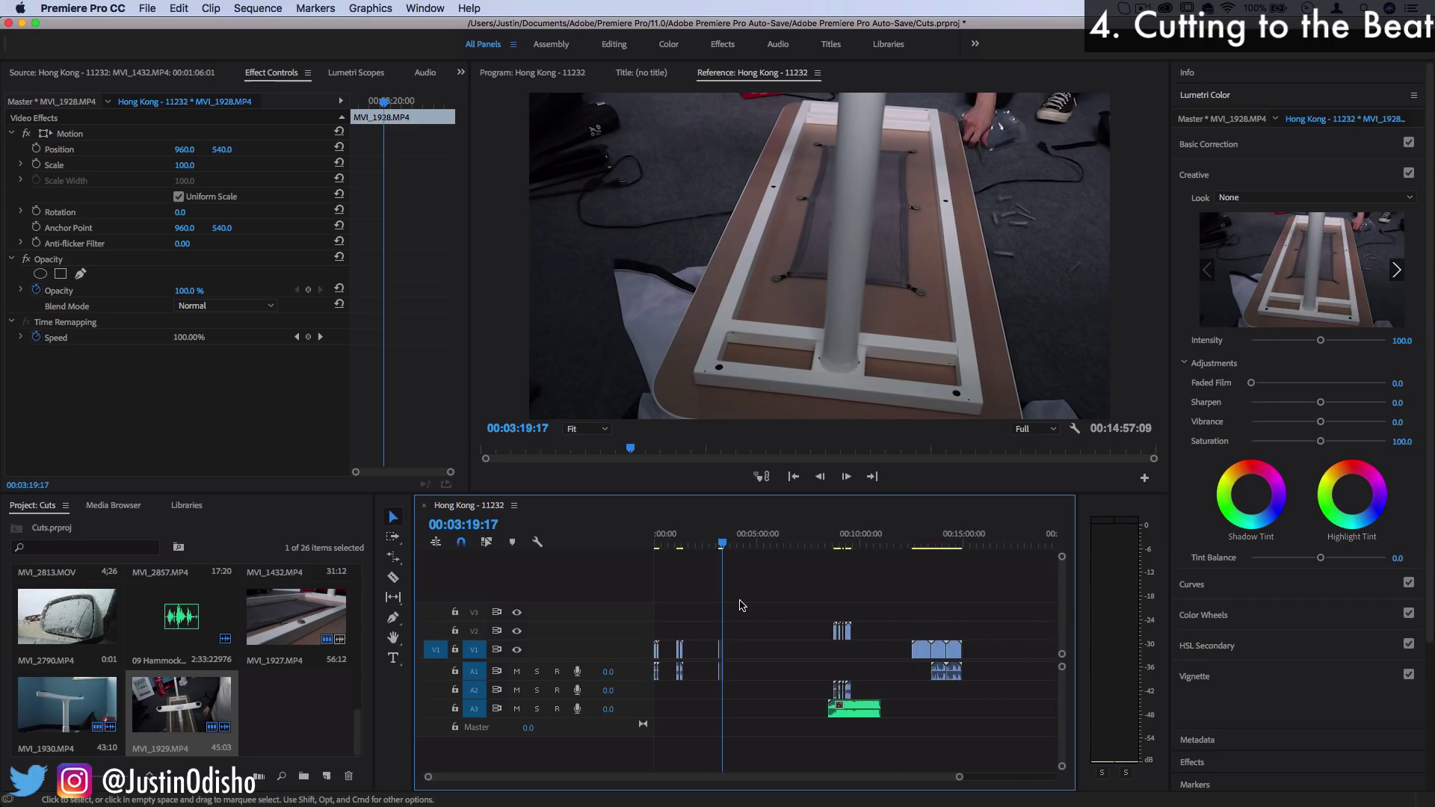
key("equal")
key("equal")
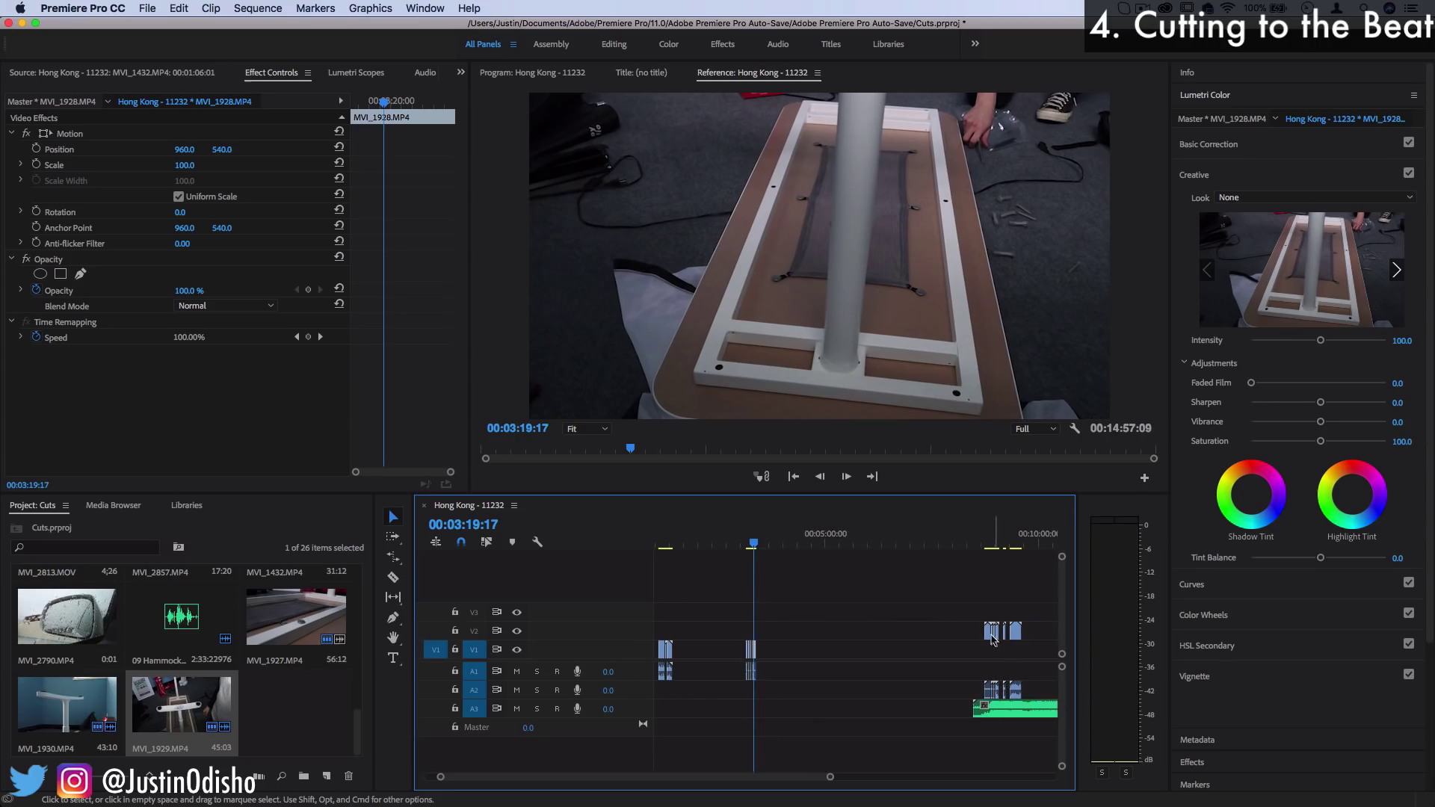
key("equal")
key("equal")
left_click(817, 542)
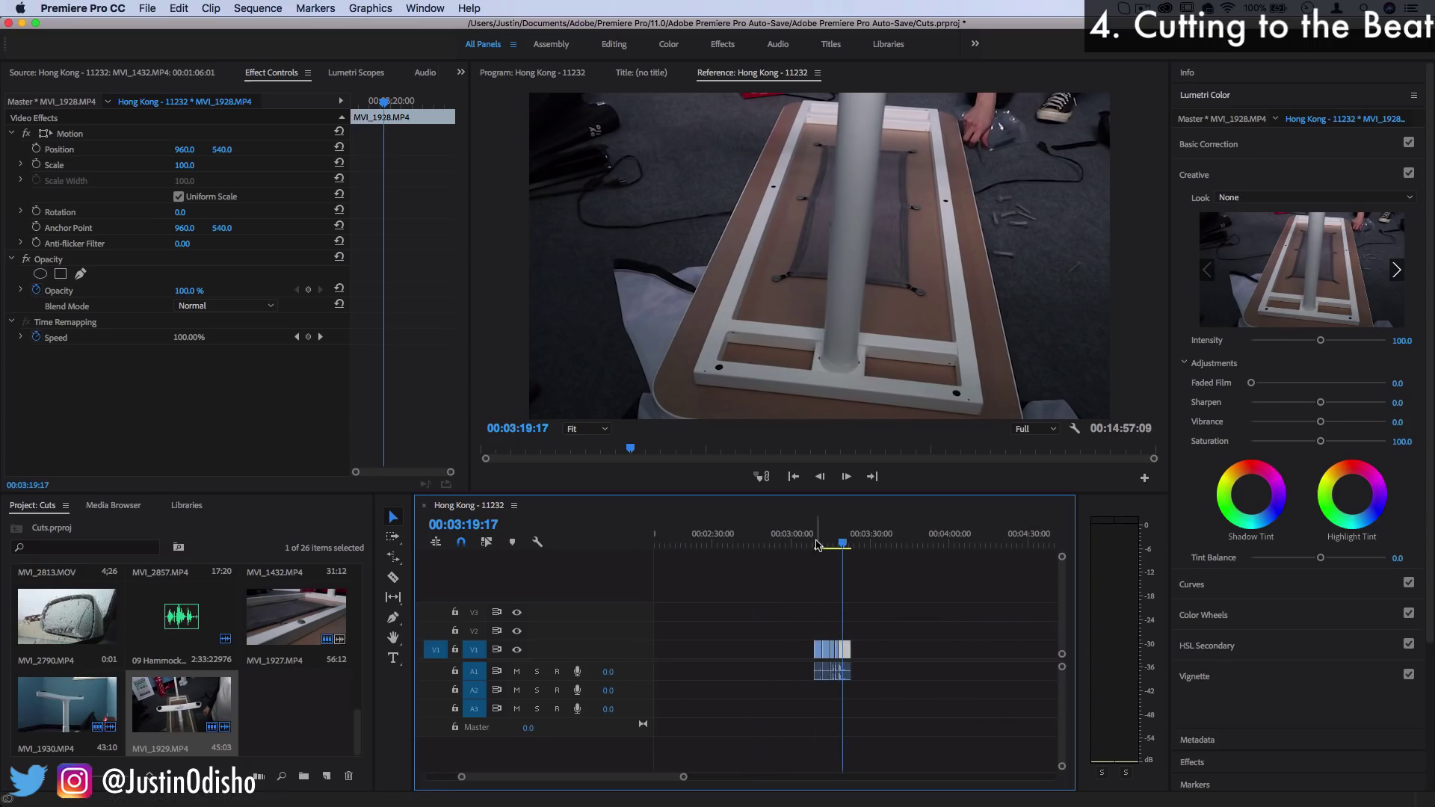
mouse_move(818, 544)
left_mouse_down()
mouse_move(842, 540)
mouse_move(829, 541)
left_mouse_up()
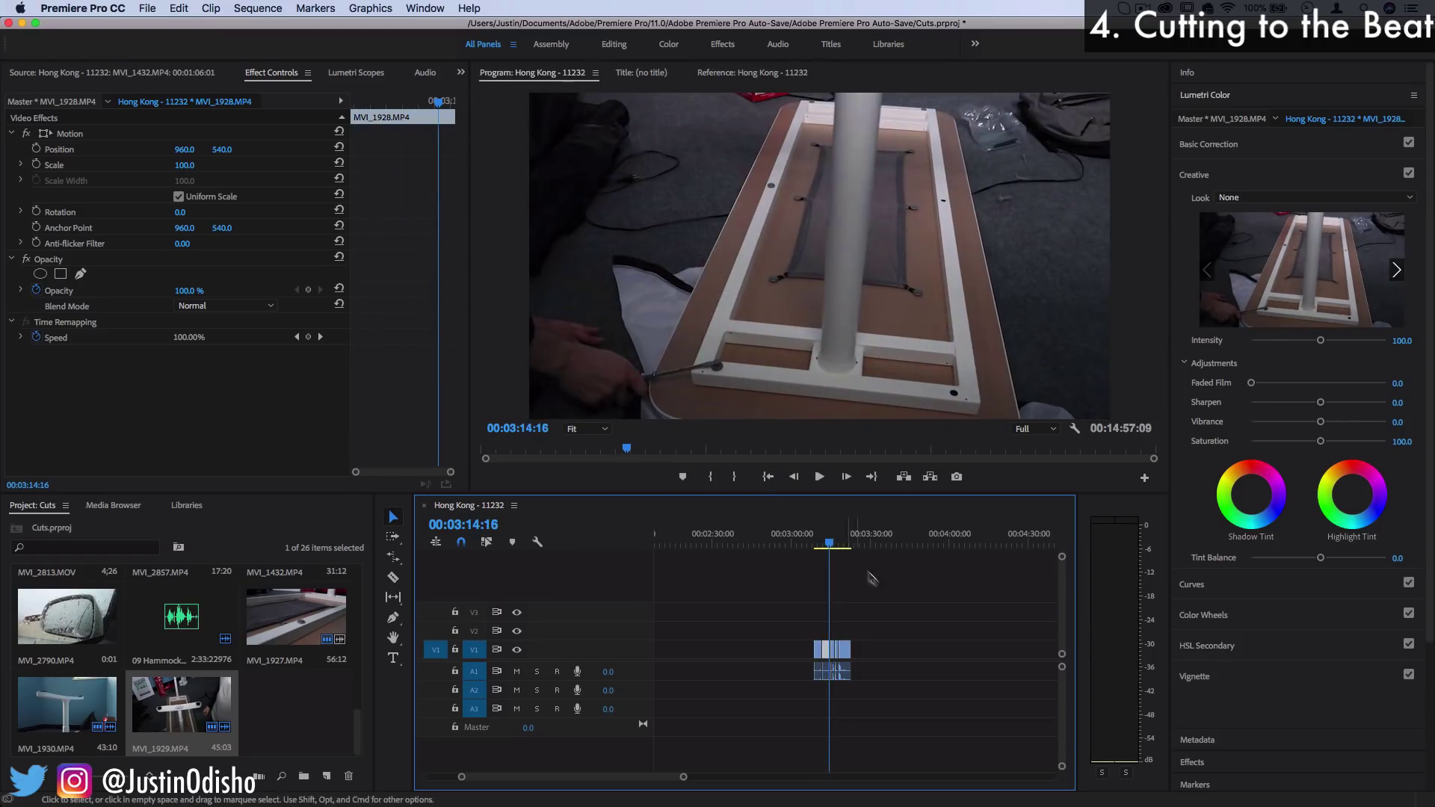
left_click_drag(185, 617, 897, 695)
scroll(766, 689, "up", 3)
Step: Play the clips over the music from 3:09:17, then scrub through the water and grass clips at 8:43
left_click(859, 543)
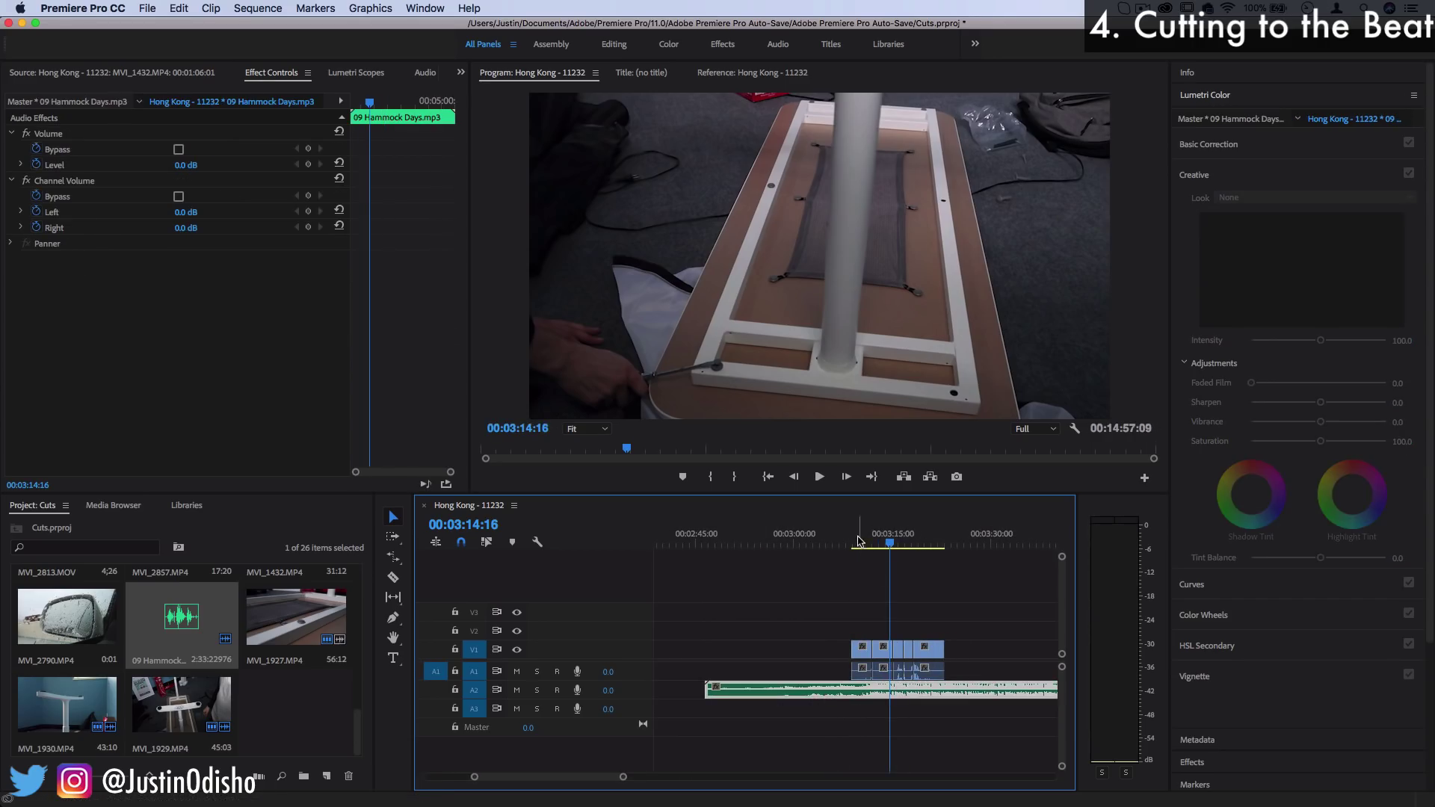
left_click_drag(858, 542, 905, 537)
key("space")
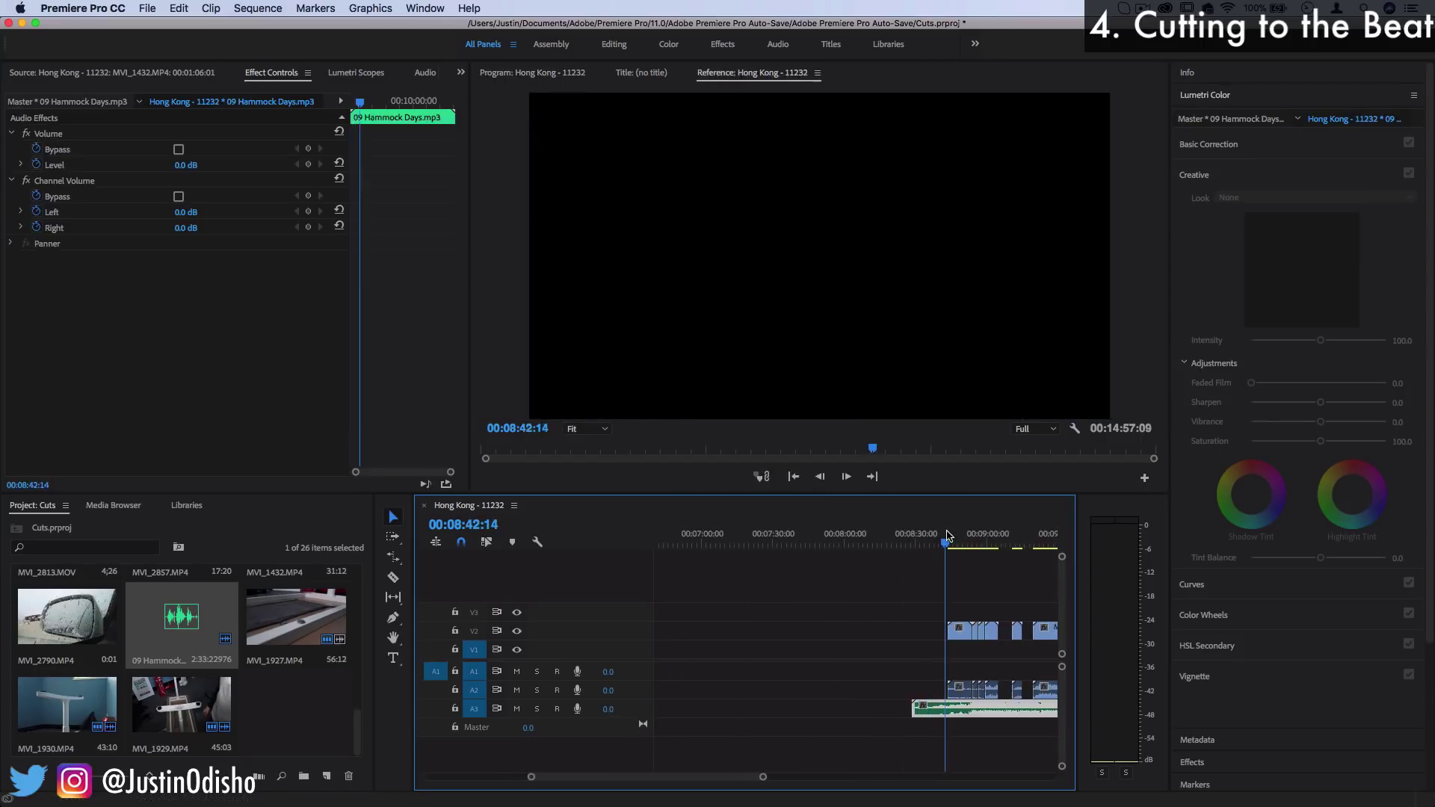
left_click(950, 540)
mouse_move(950, 540)
left_mouse_down()
mouse_move(987, 541)
mouse_move(970, 547)
left_mouse_up()
Step: Zoom in and play the beat-cut section from 8:49:05 with the volume raised
key("=")
key("=")
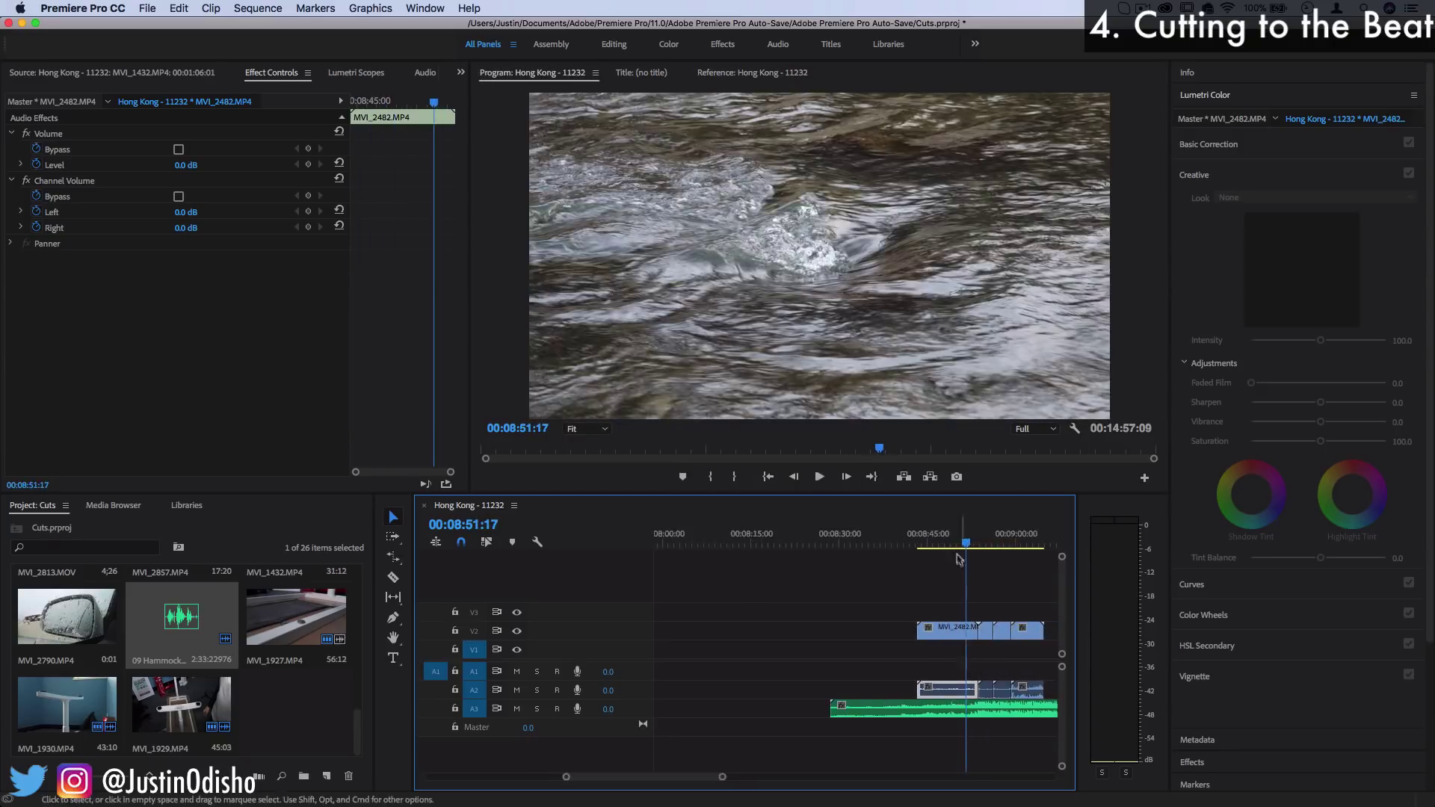
left_click(953, 539)
key("space")
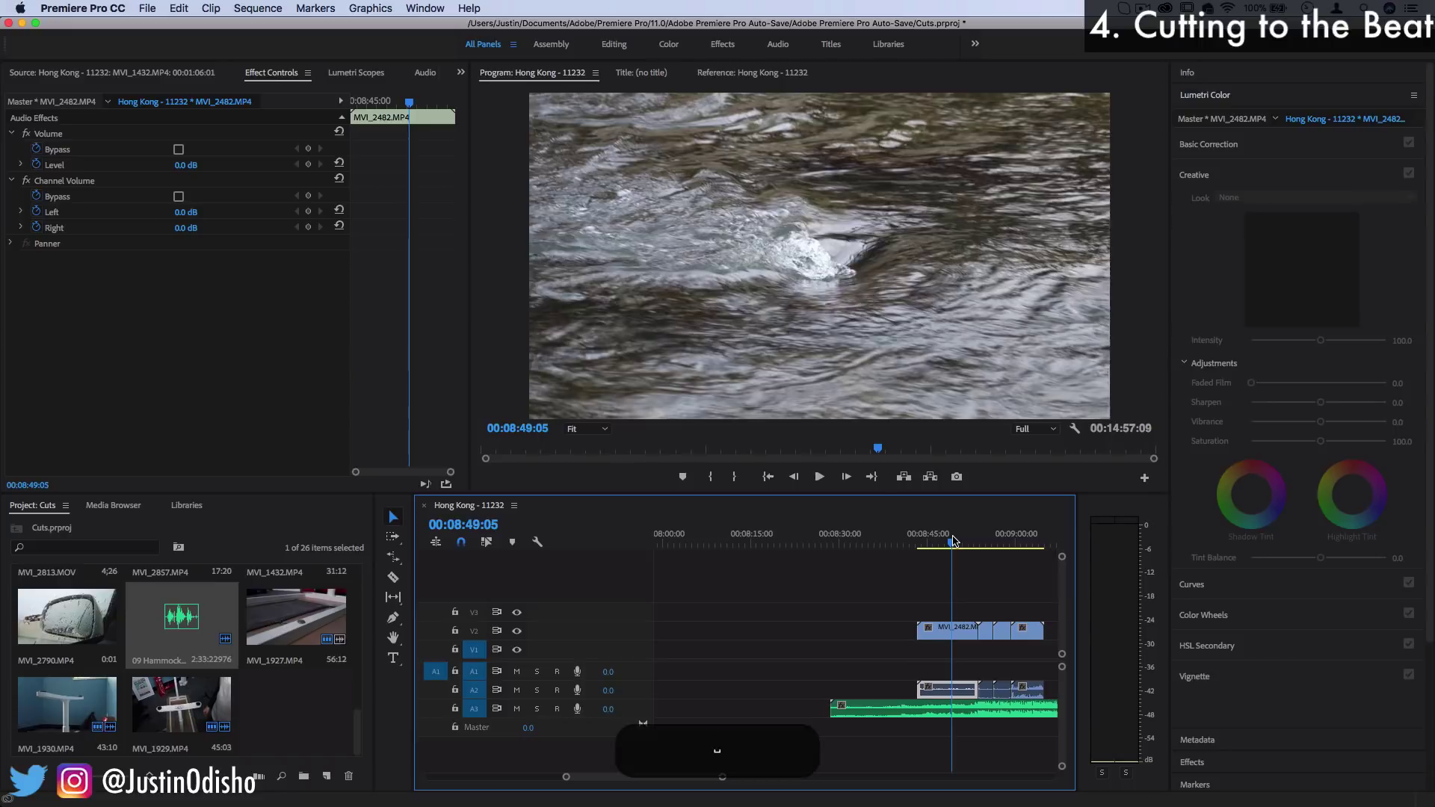
key("XF86AudioRaiseVolume")
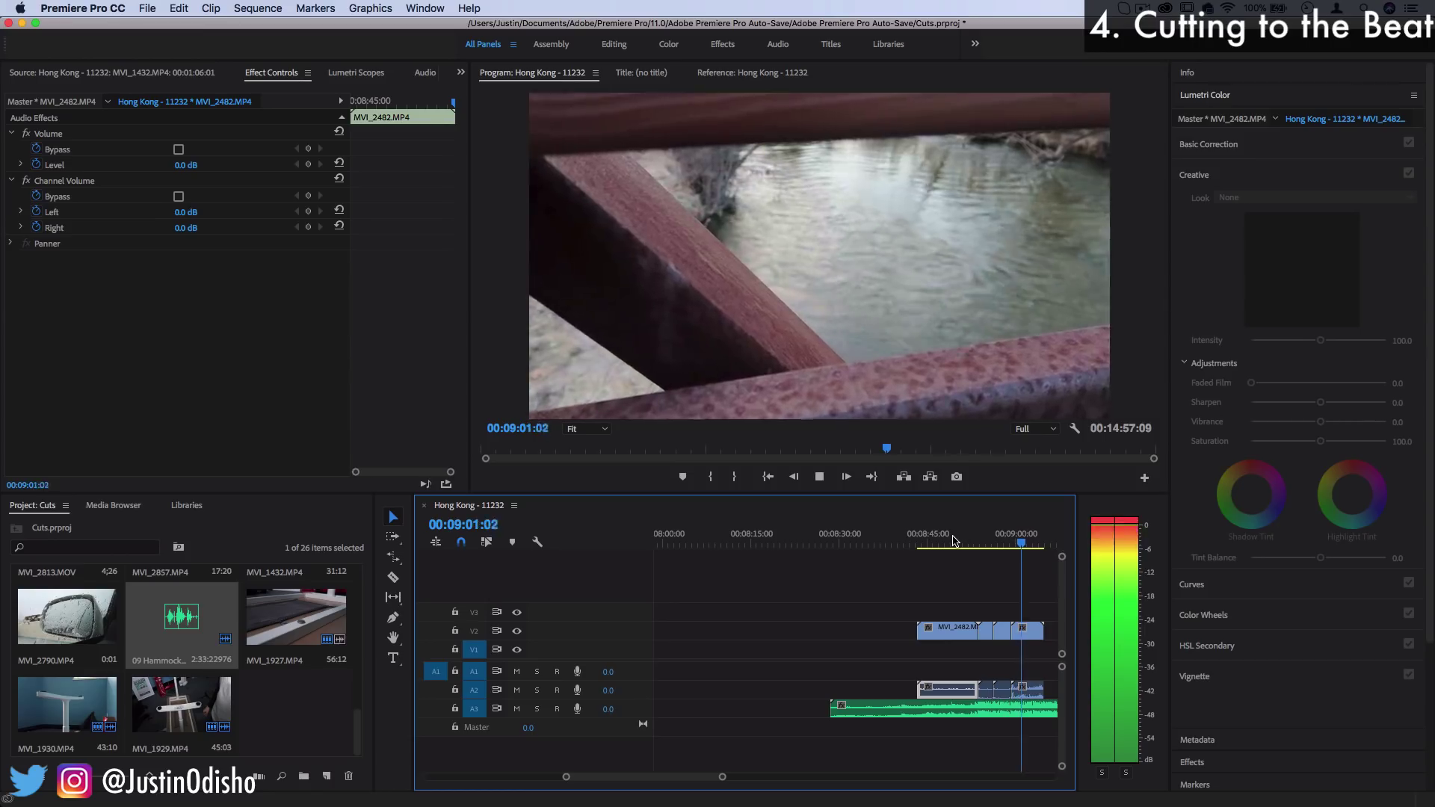
key("space")
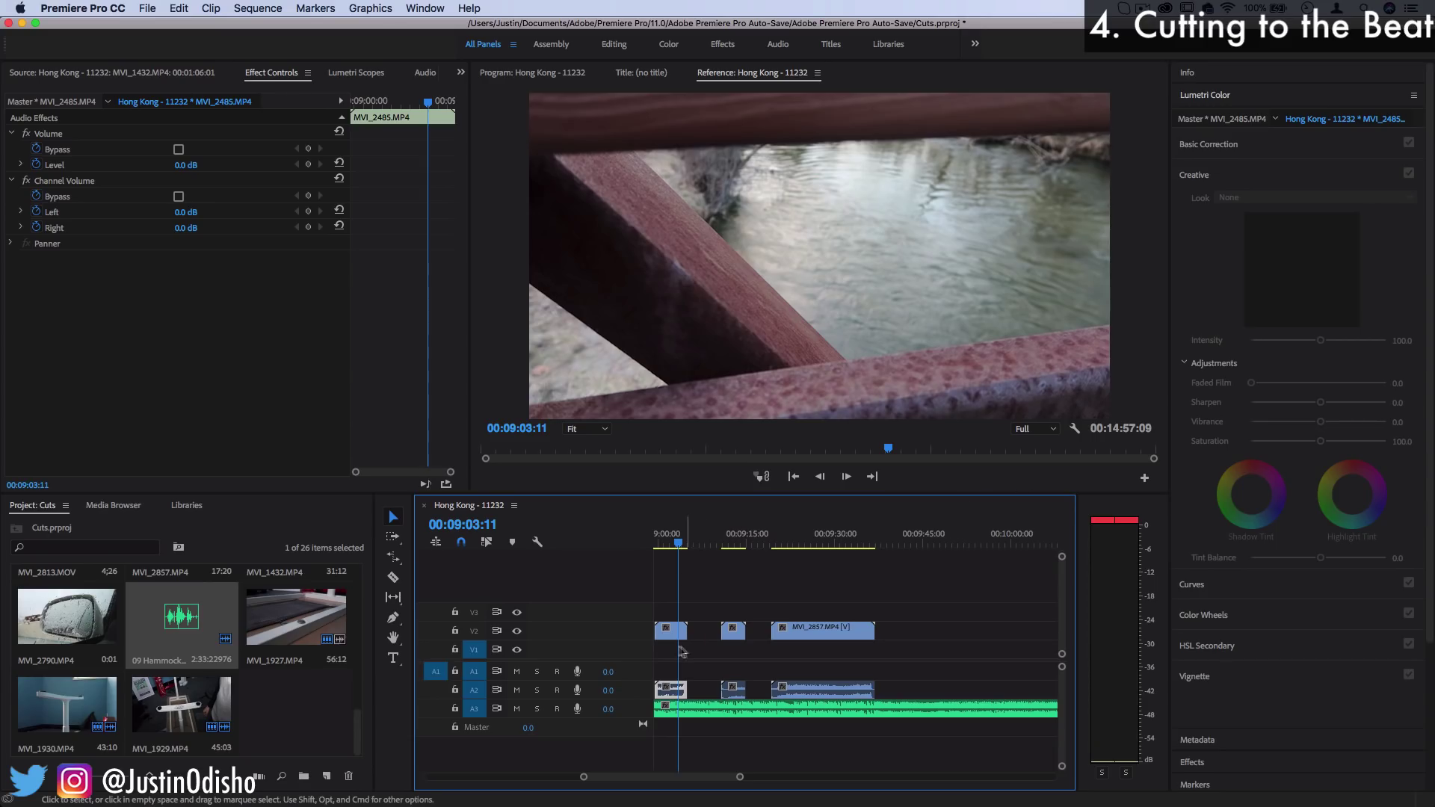
Step: Replay from 00:09:04:05, stop at 00:09:06:17, and zoom the timeline back out
scroll(661, 661, "up", 3)
scroll(661, 661, "left", 3)
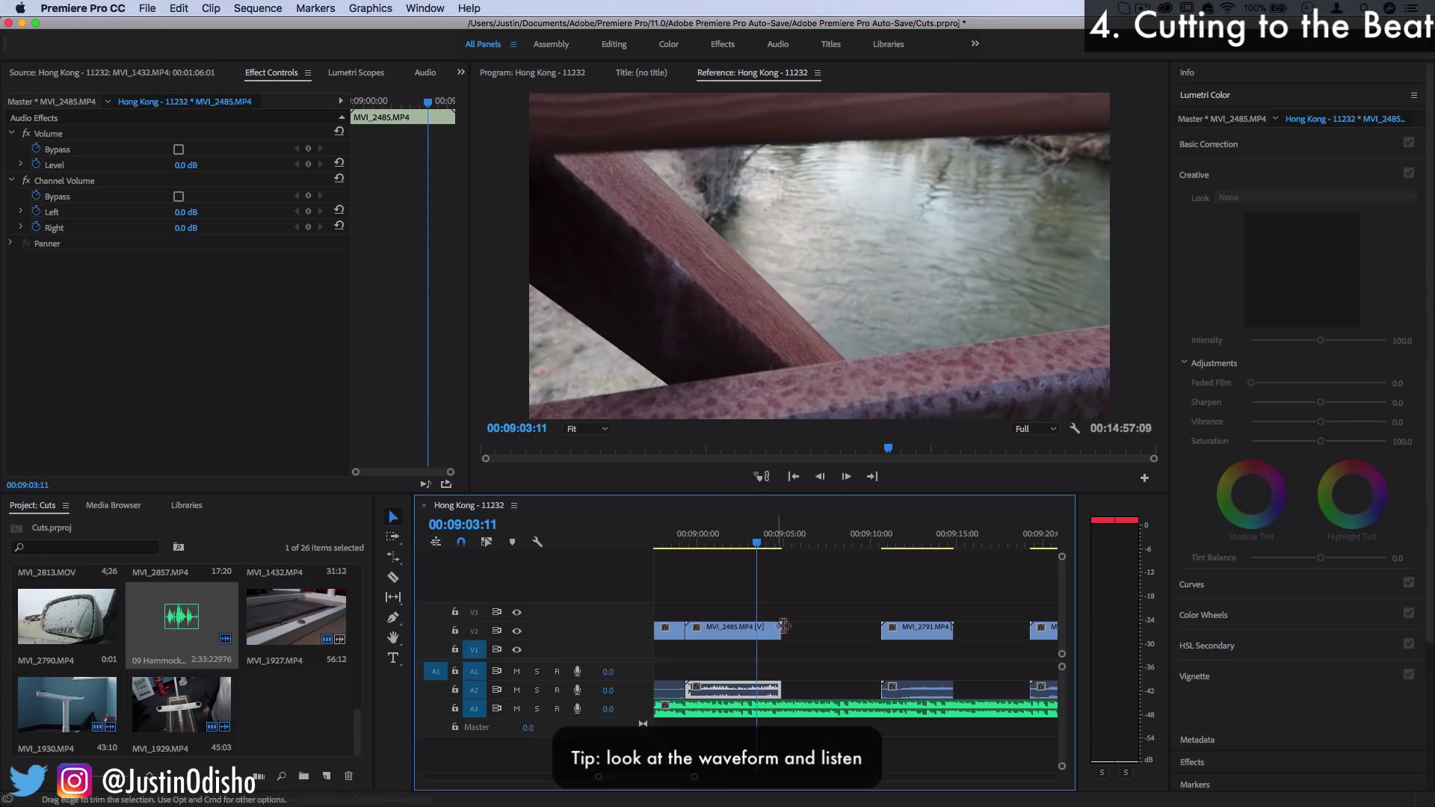
left_click(770, 543)
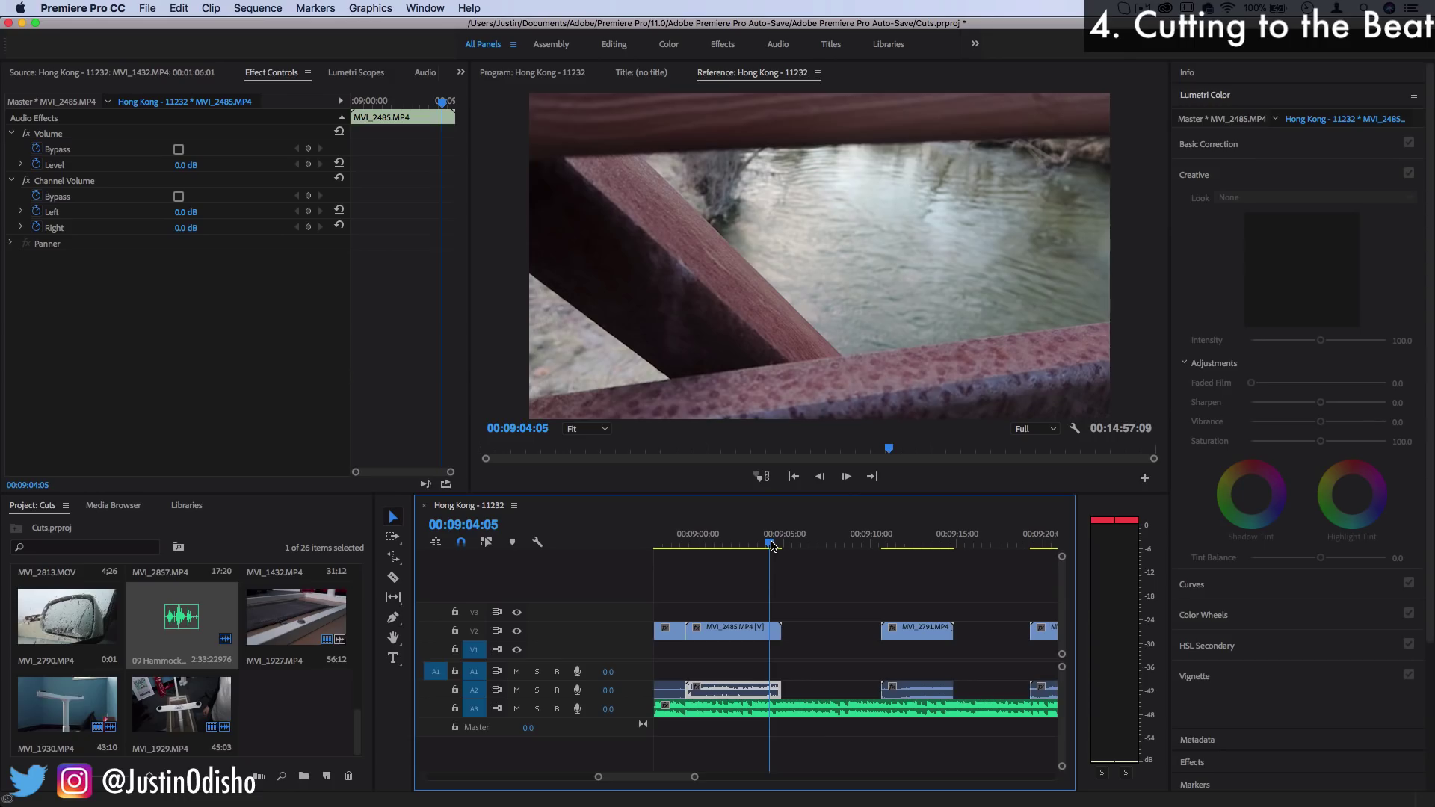
key("space")
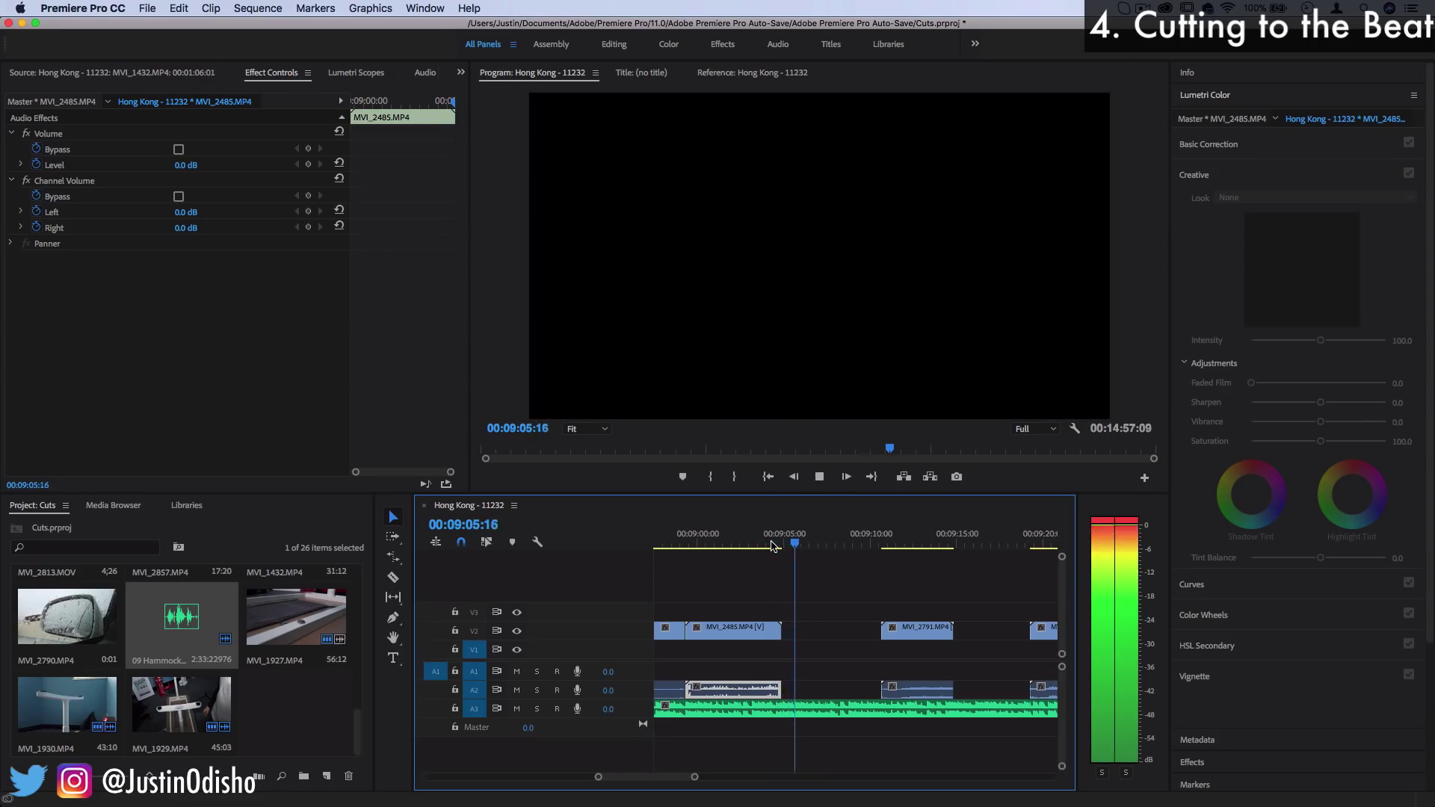
key("space")
key("d")
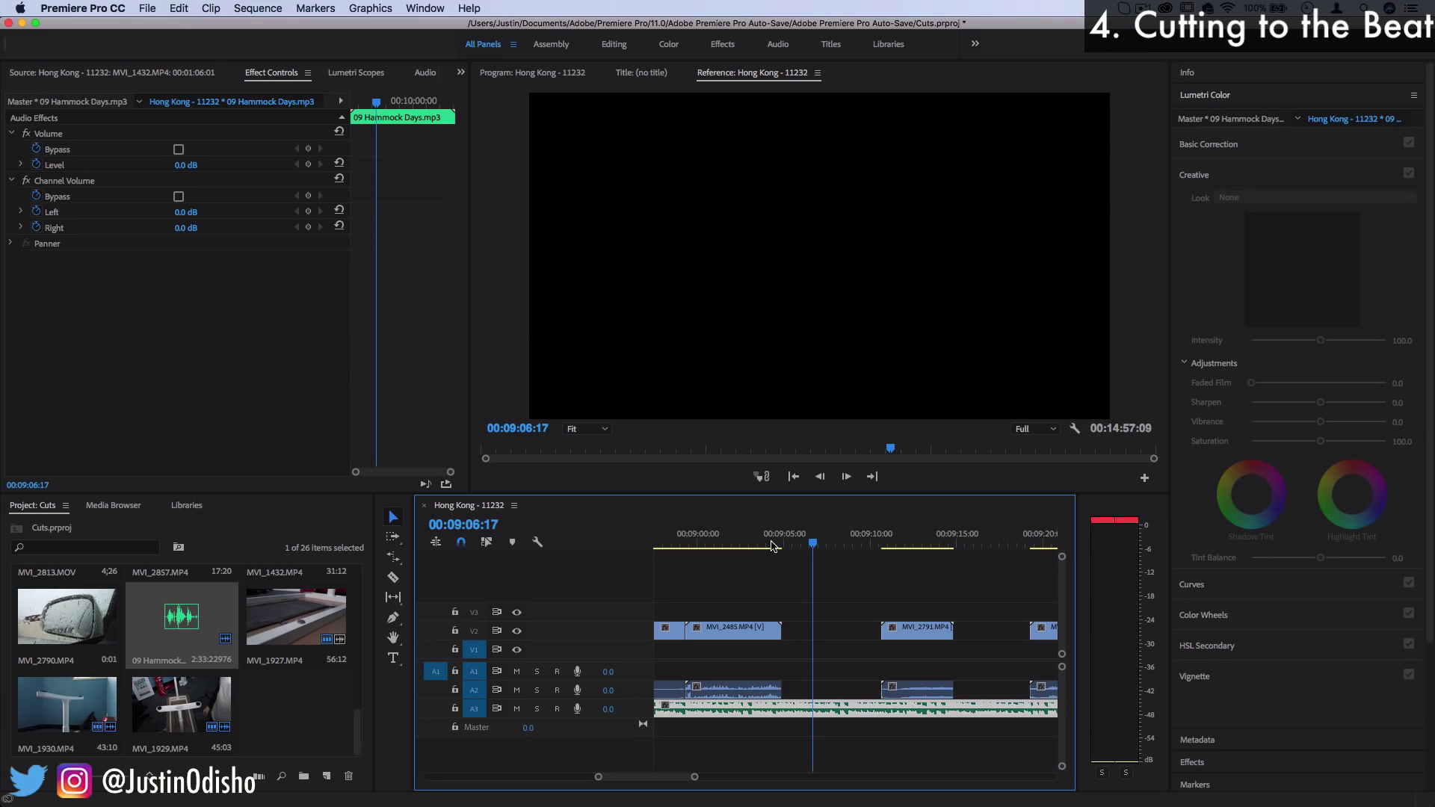
key("minus")
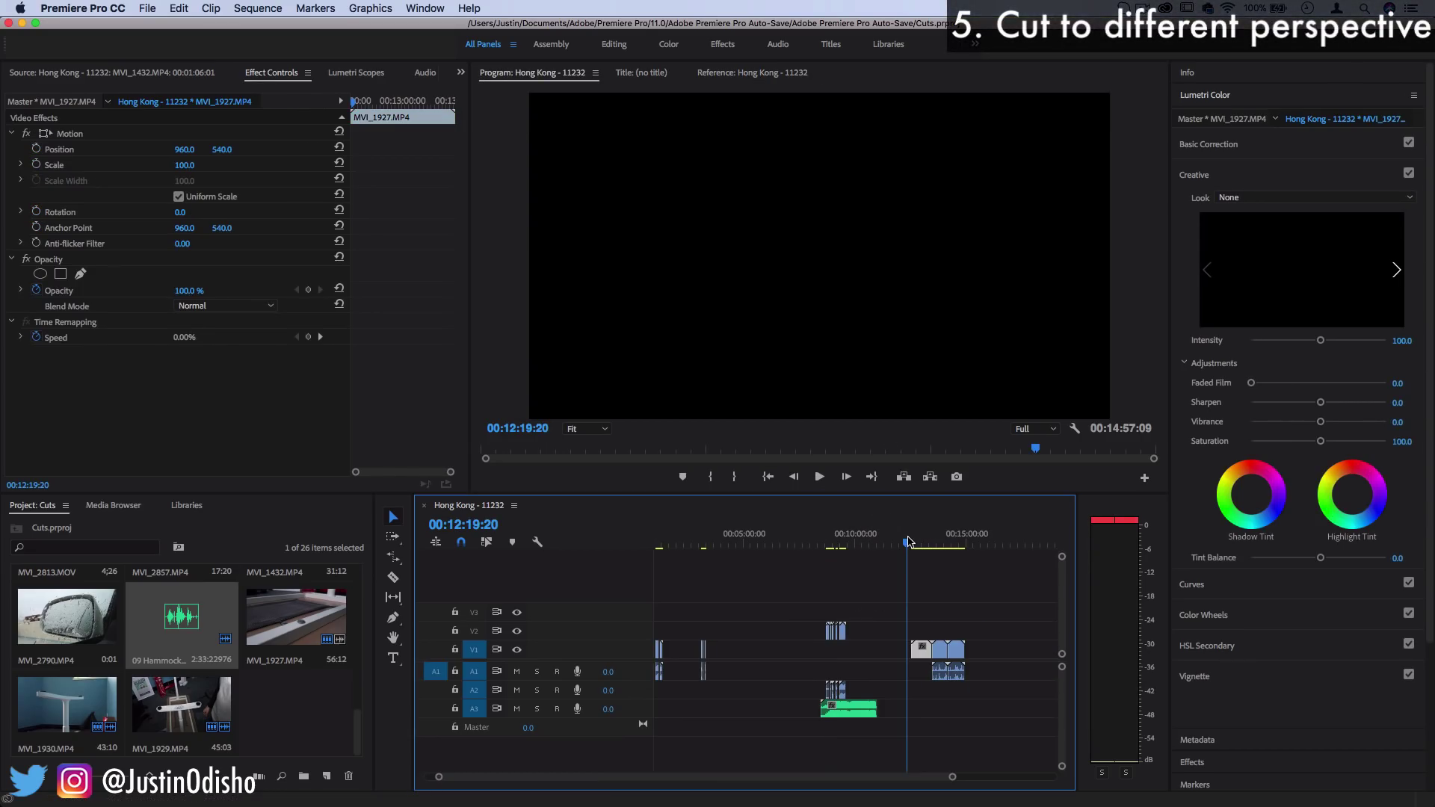
Step: Scrub through the MVI_1927, MVI_1930 and MVI_1929 stand-assembly perspective cuts, ending at 00:13:52:06
left_click(919, 544)
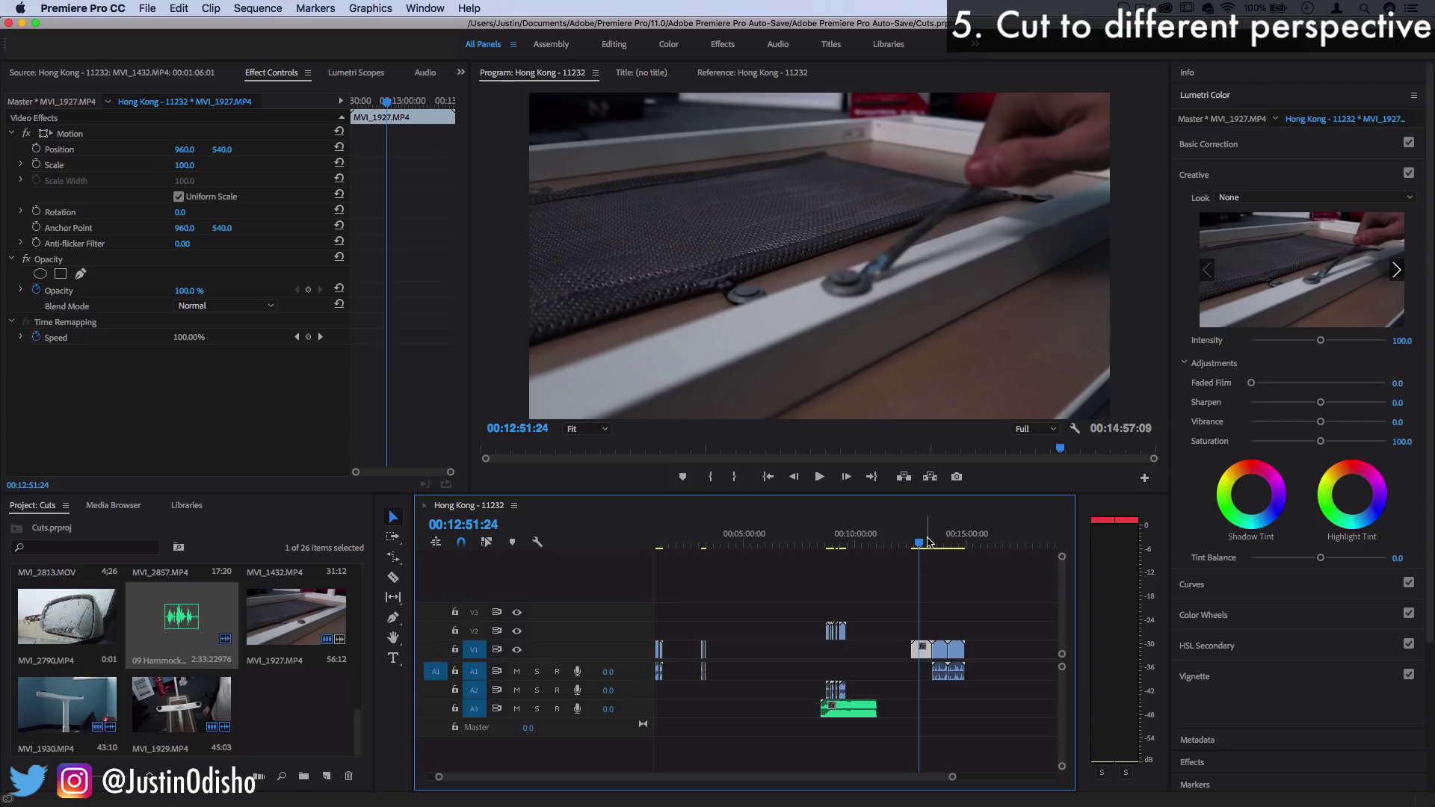
left_click(926, 543)
left_click(930, 543)
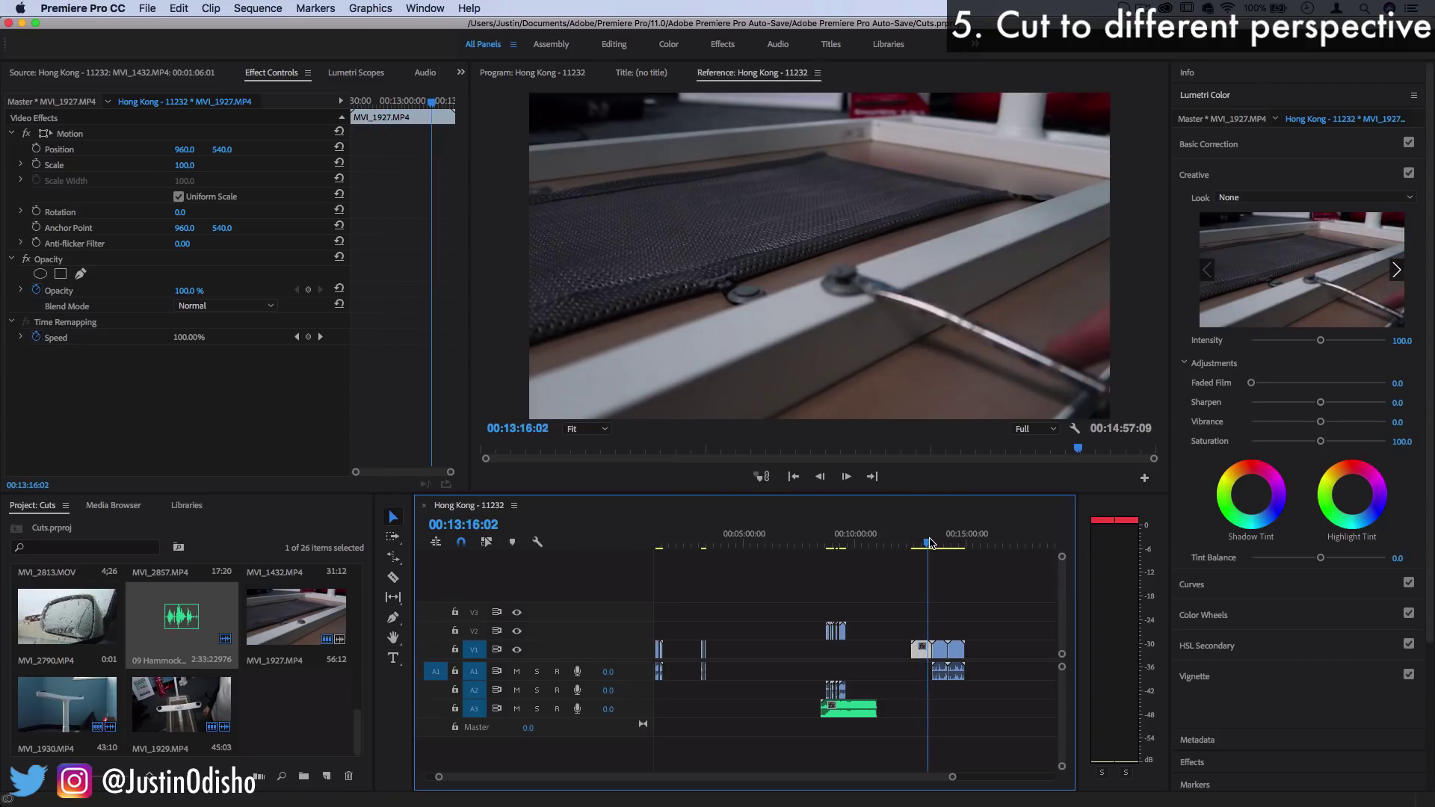
left_click_drag(930, 544, 953, 540)
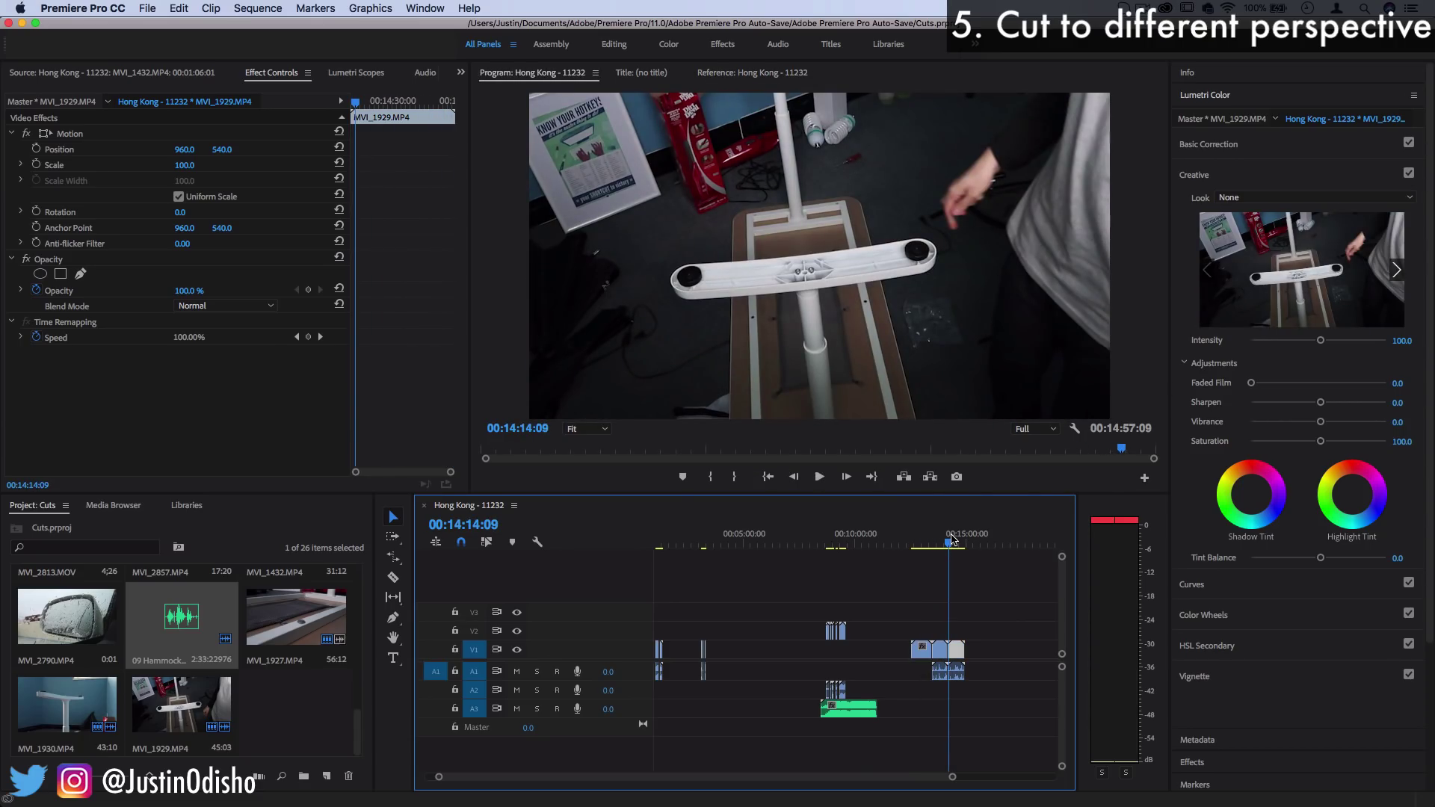
left_click(939, 543)
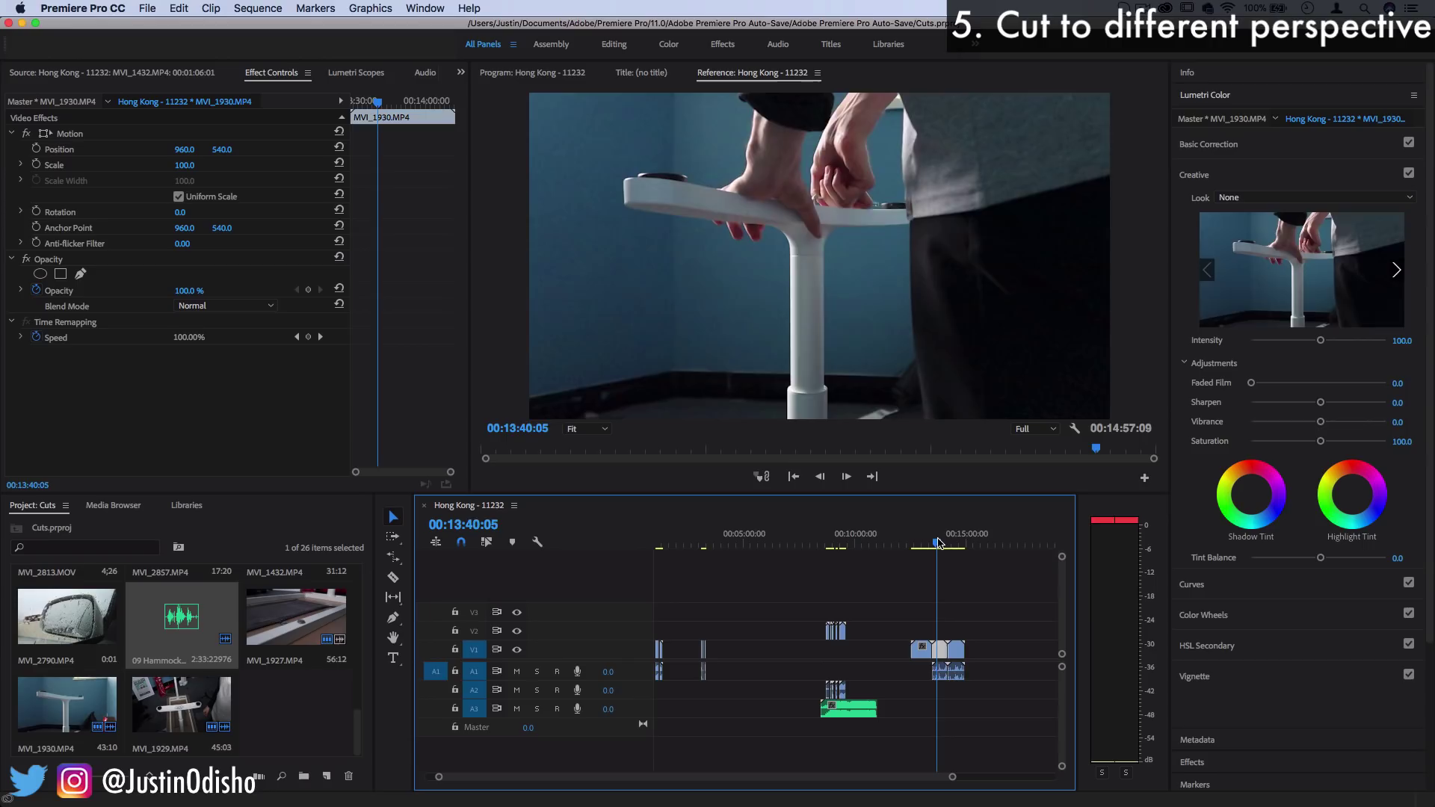
mouse_move(938, 543)
left_mouse_down()
mouse_move(925, 543)
mouse_move(952, 544)
left_mouse_up()
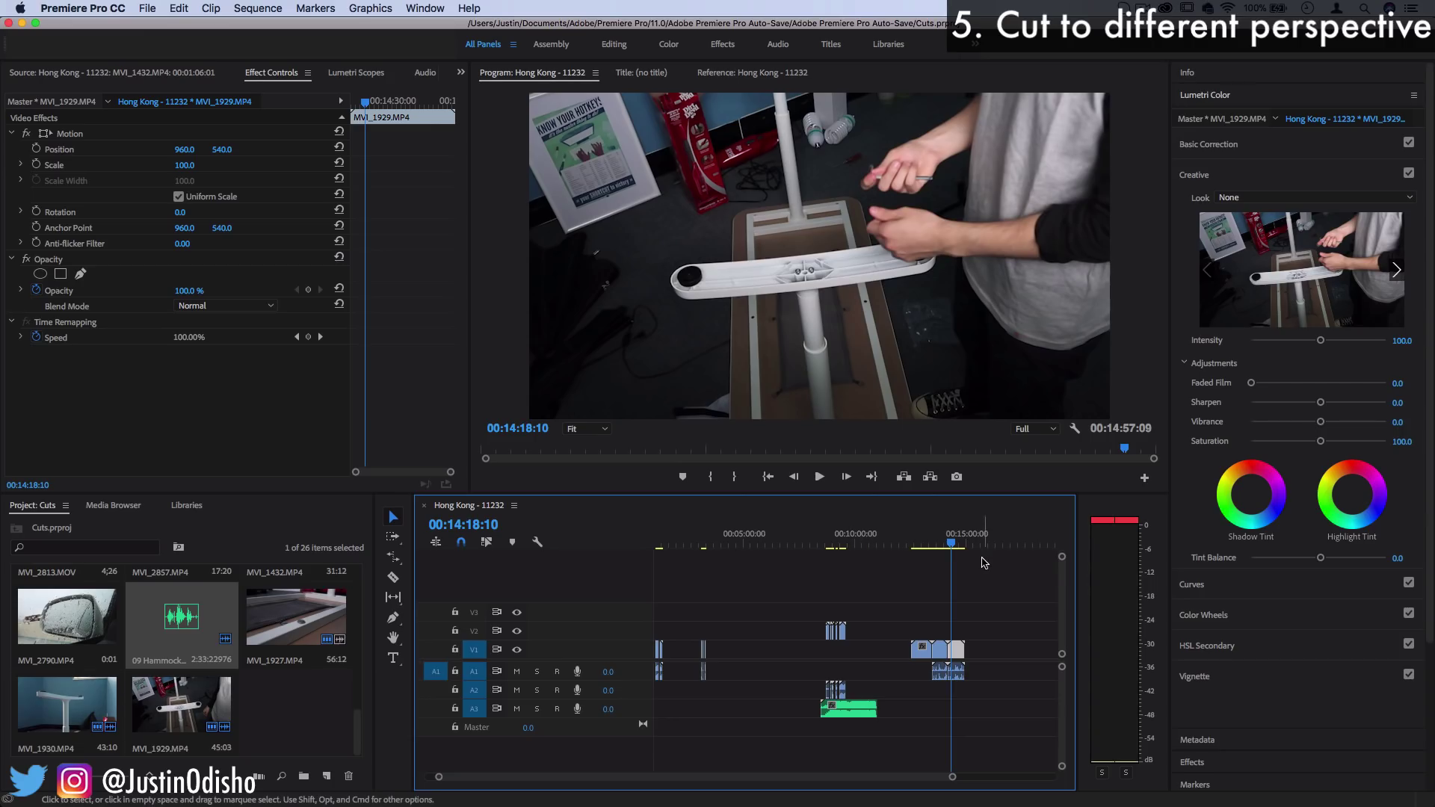
left_click_drag(958, 555, 944, 552)
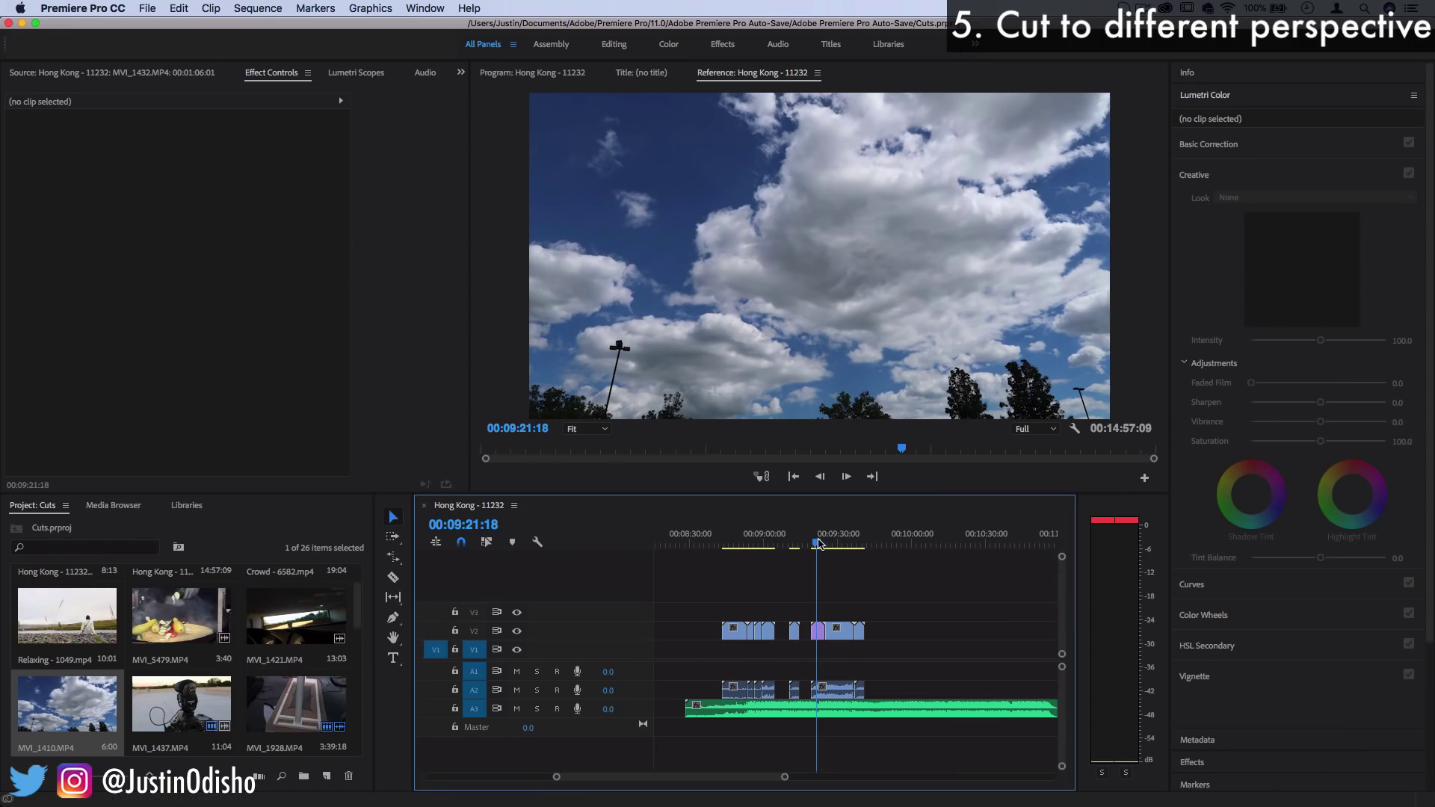
Step: Scrub from the sky shot at 00:09:23:06 on to the parking-garage shot
left_click_drag(820, 542, 823, 543)
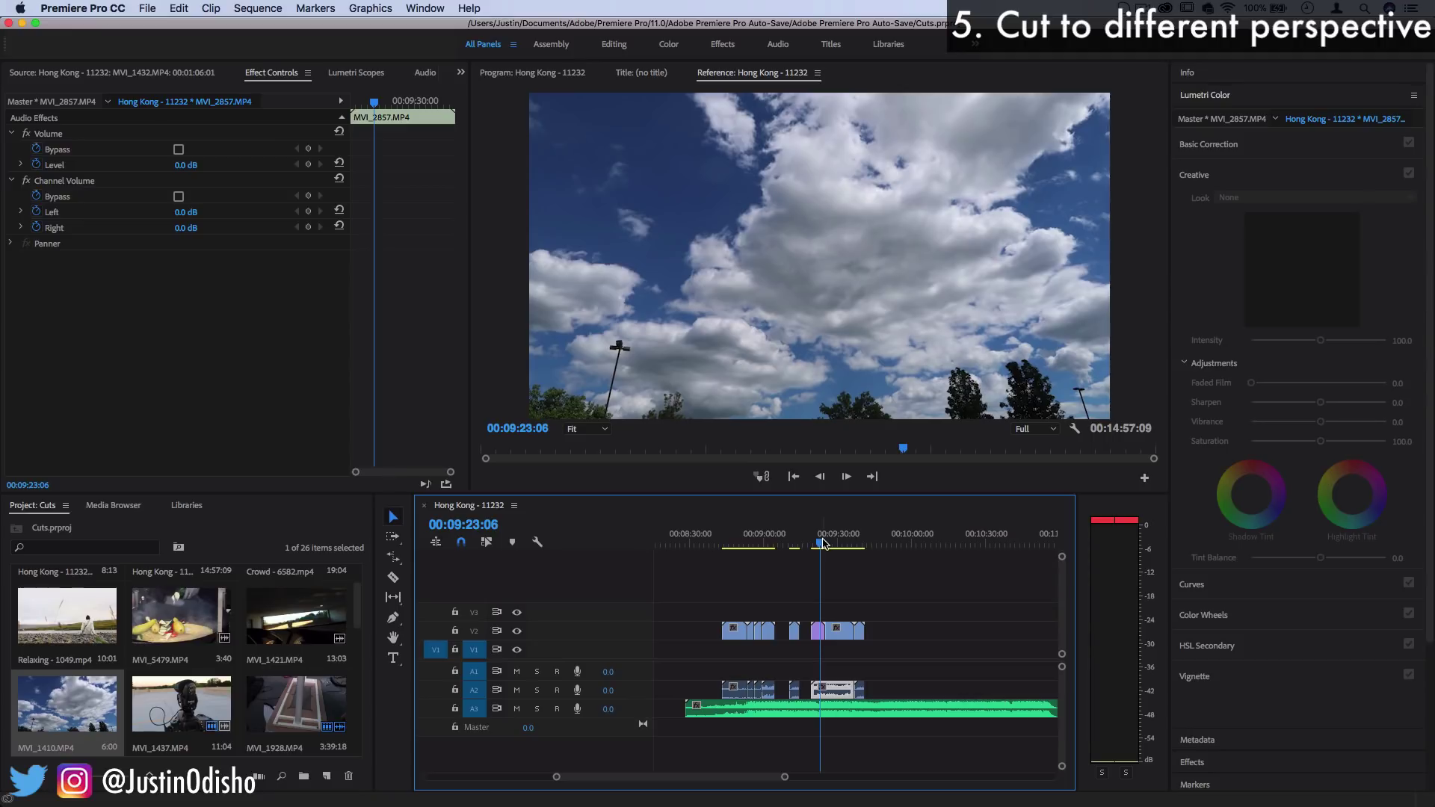
left_click_drag(821, 544, 861, 543)
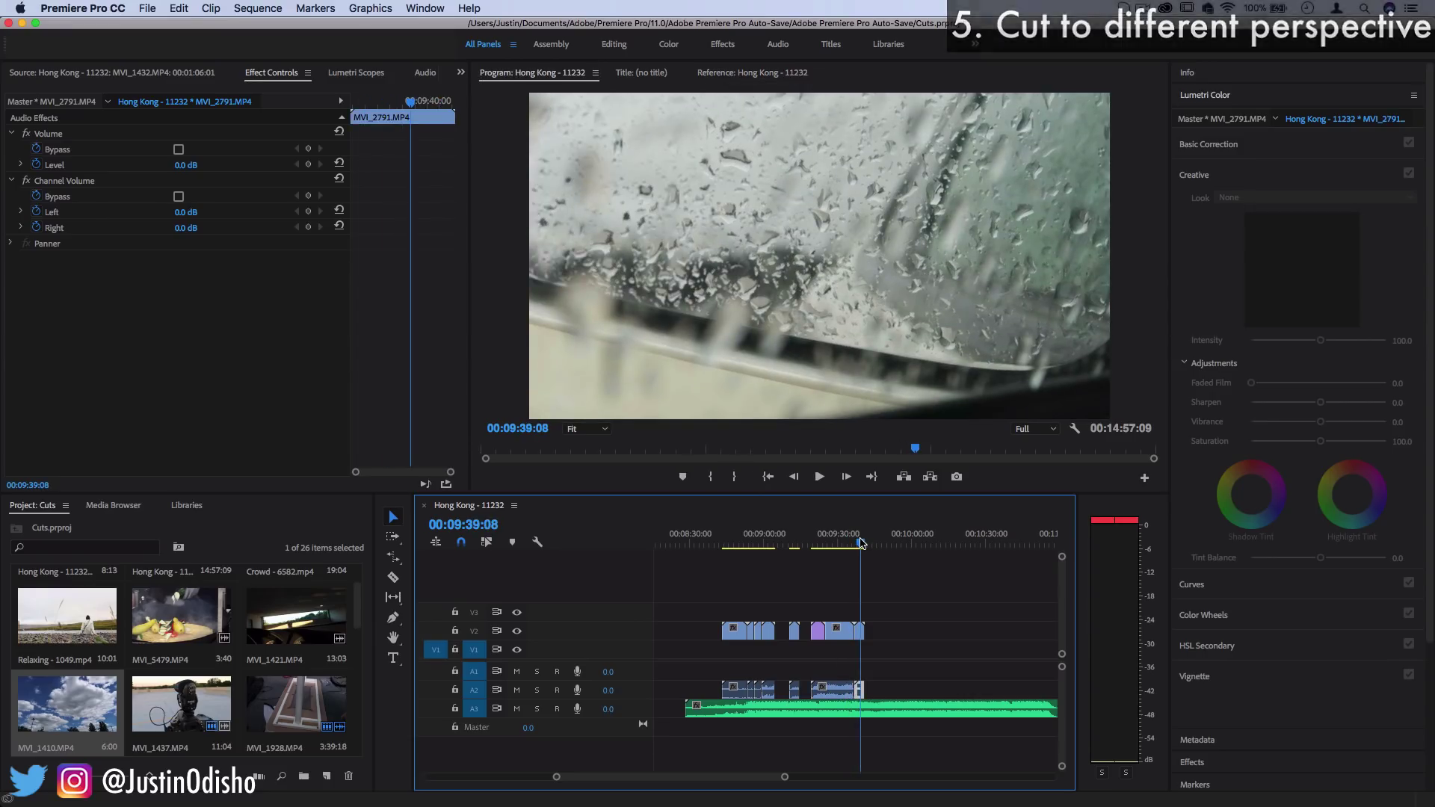
scroll(923, 634, "down", 2)
scroll(923, 634, "up", 4)
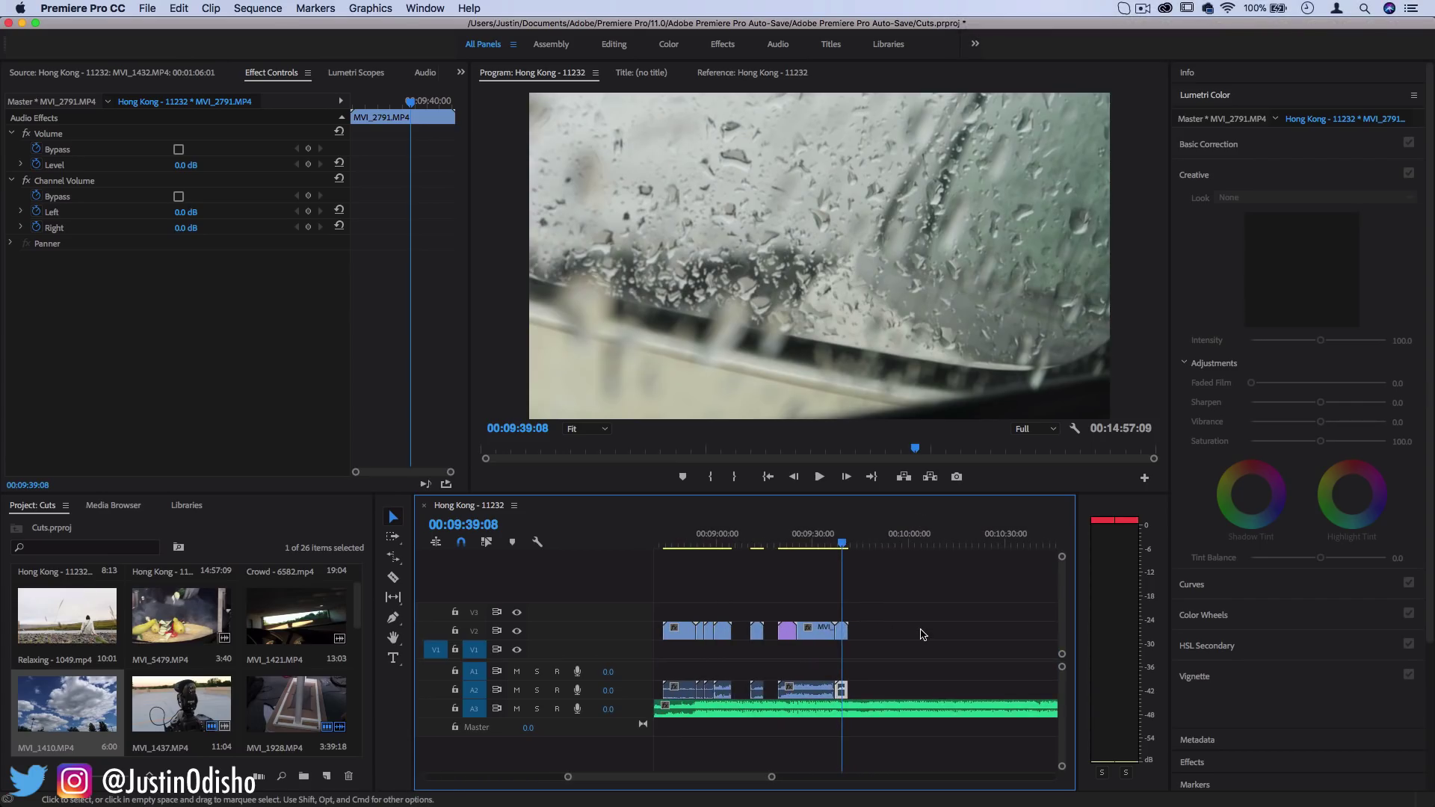
scroll(946, 618, "down", 3)
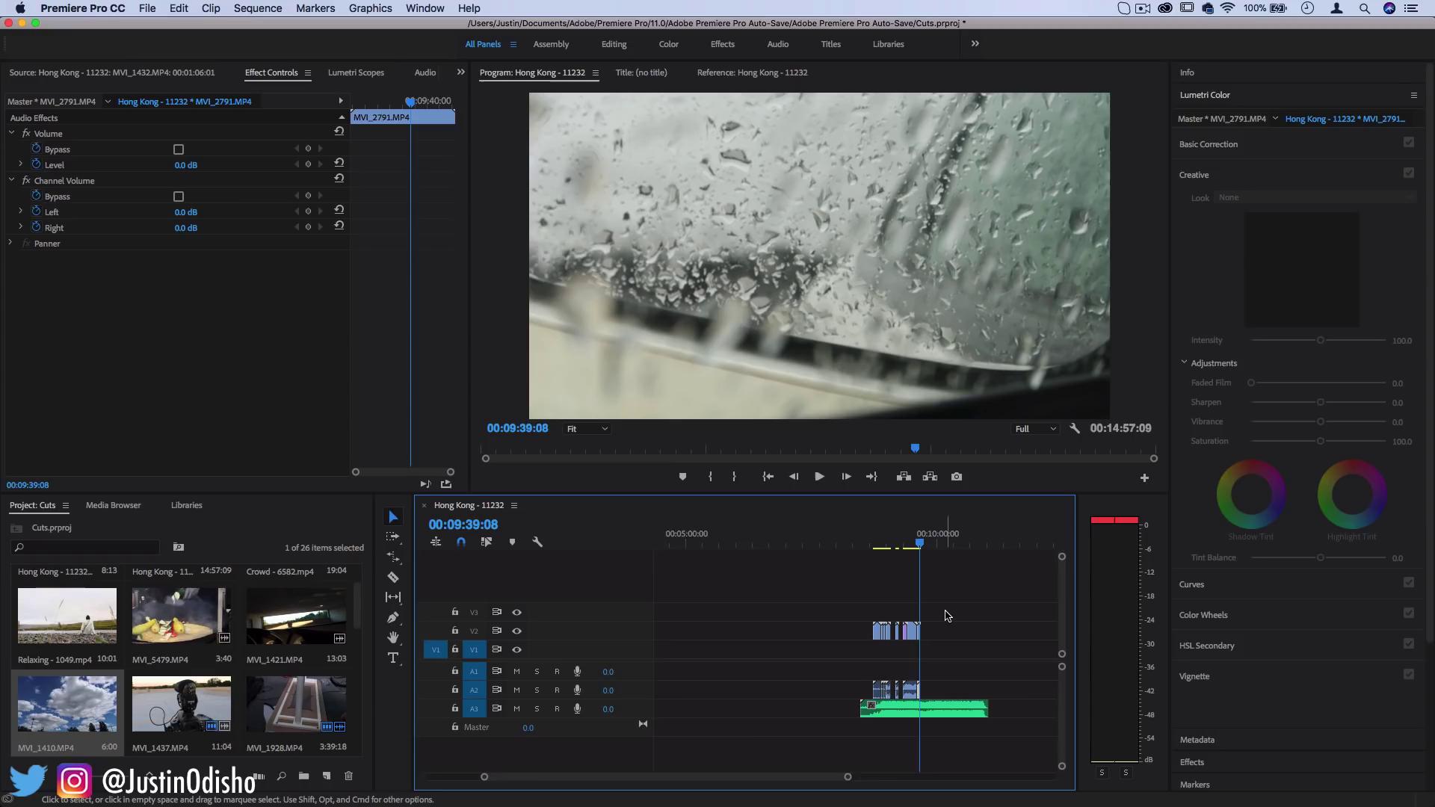
scroll(948, 618, "down", 3)
Step: Recheck the stand clips through 00:14:05:17, then return to the parking-garage shot at 00:09:34:21
left_click(924, 545)
left_click_drag(931, 551, 963, 551)
scroll(913, 592, "down", 3)
scroll(913, 592, "down", 1)
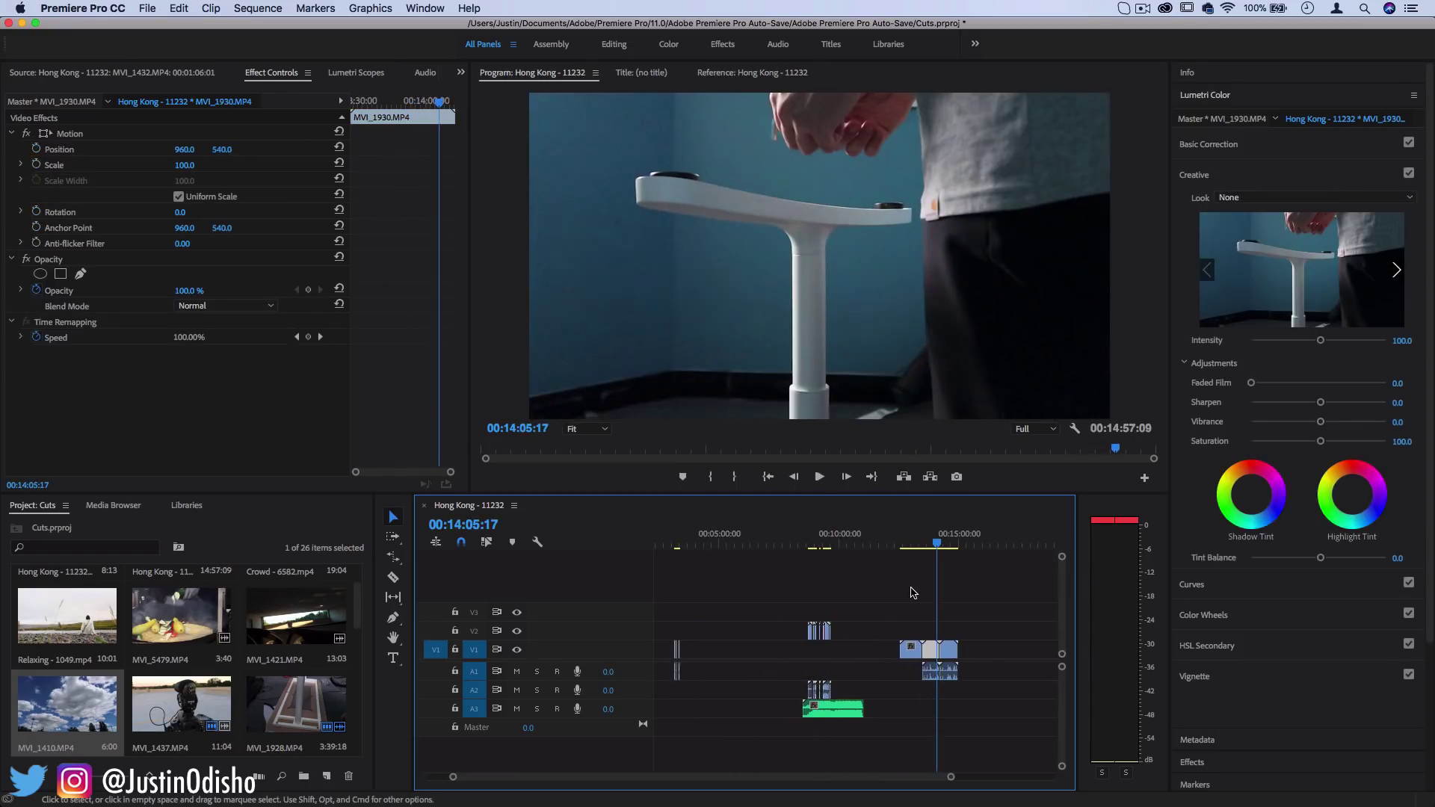
left_click(830, 546)
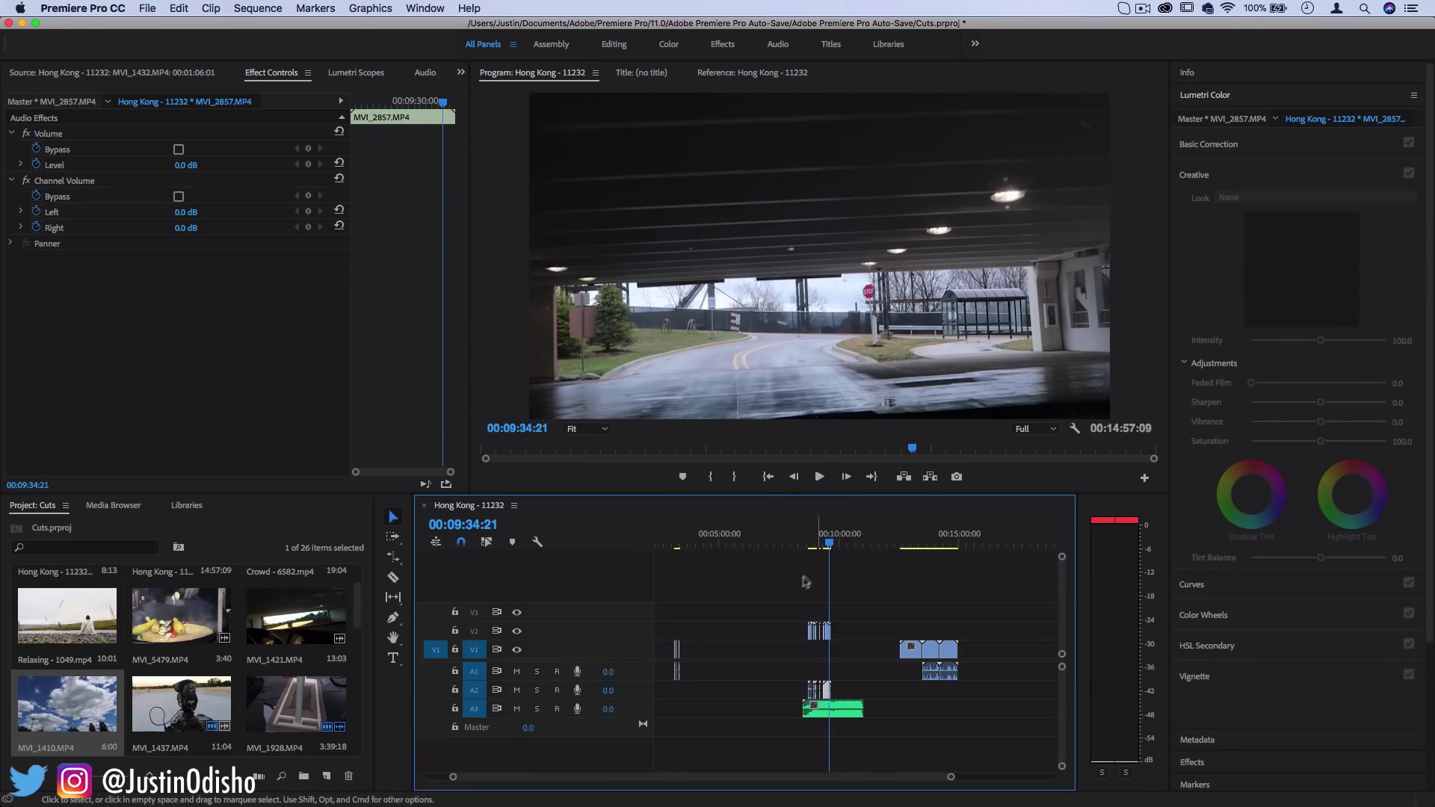
scroll(801, 586, "up", 4)
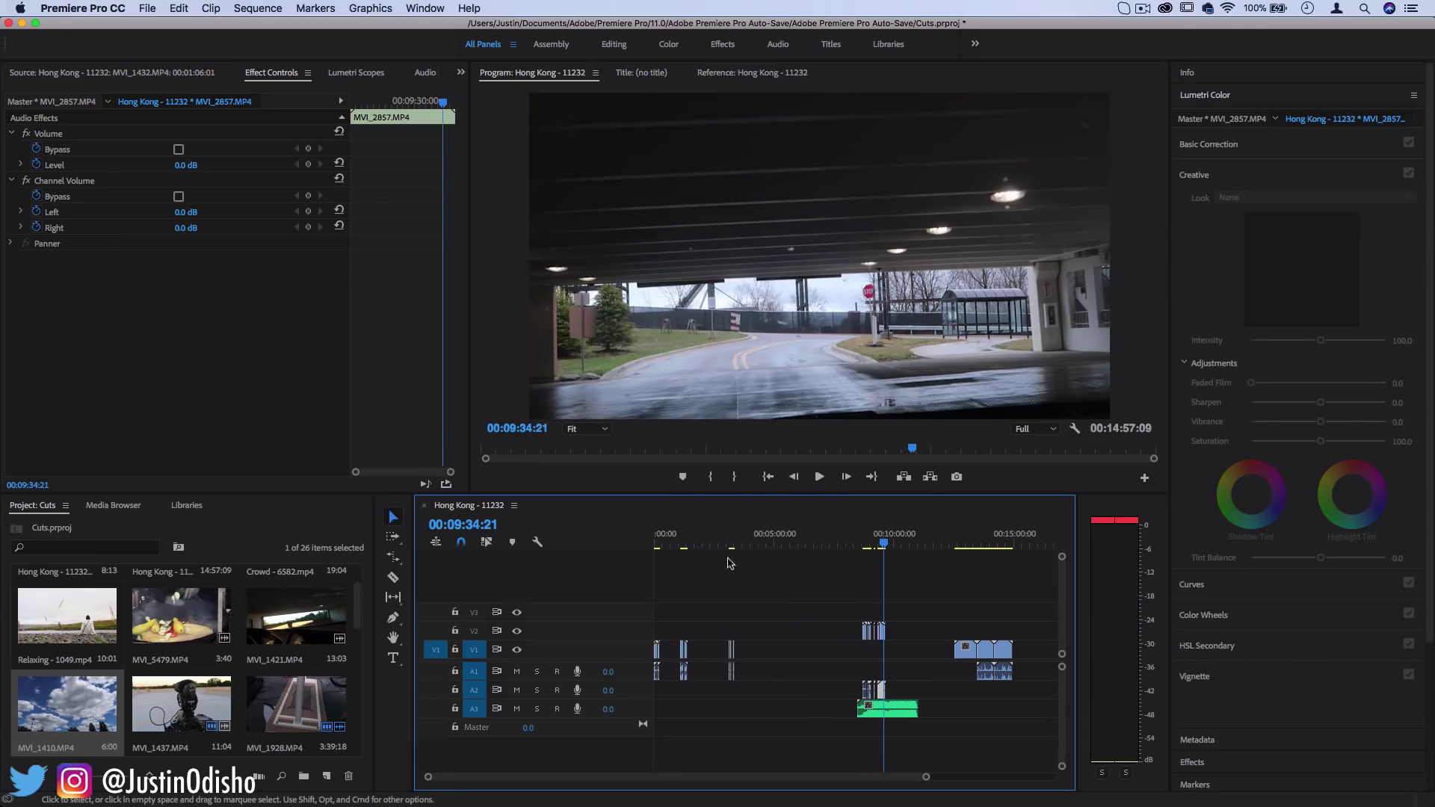
Step: Scrub the LIFE SCIENCES opening shot near 00:00:08:22, then jump to MVI_1928 at 00:03:14:06
left_click(808, 544)
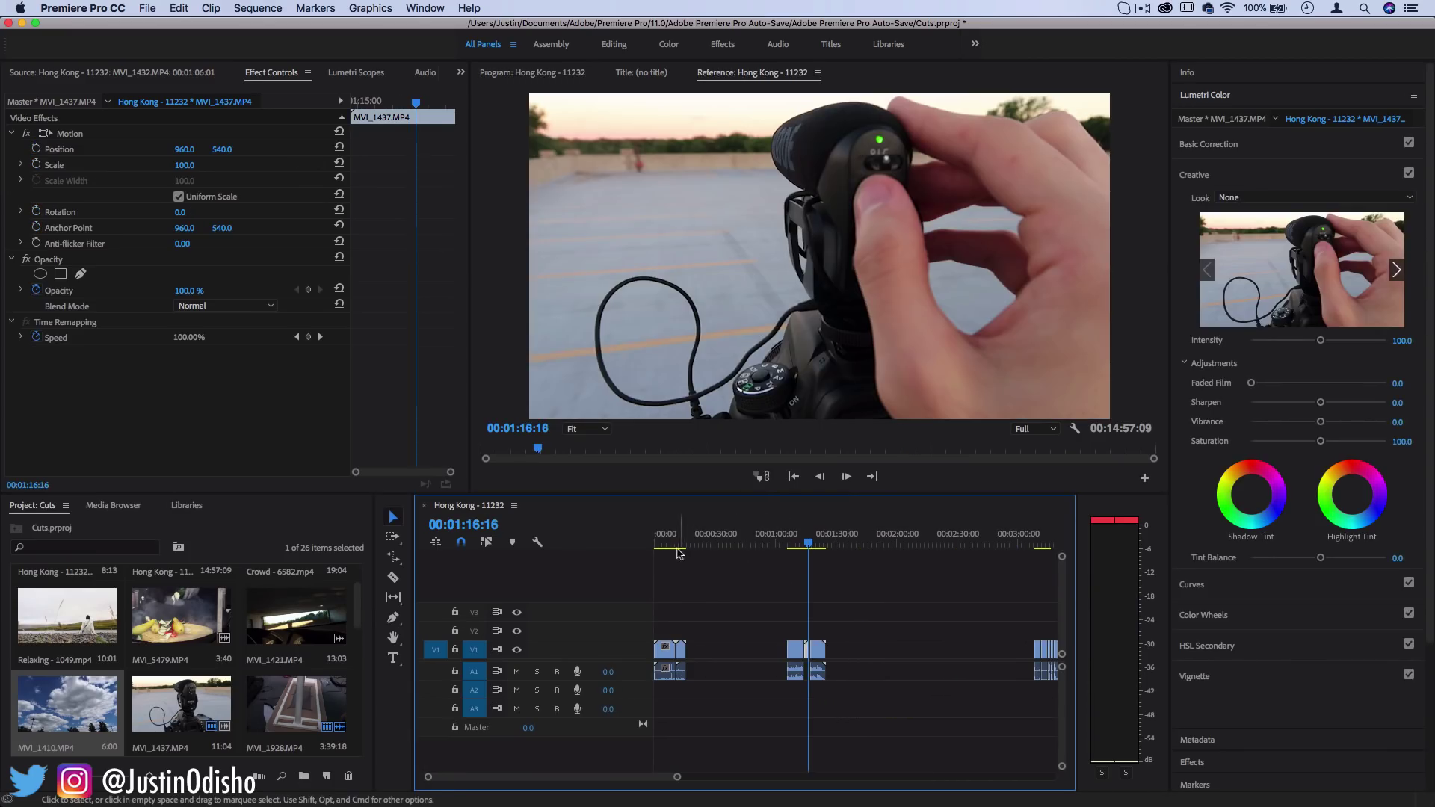
left_click(675, 542)
left_click_drag(675, 542, 681, 543)
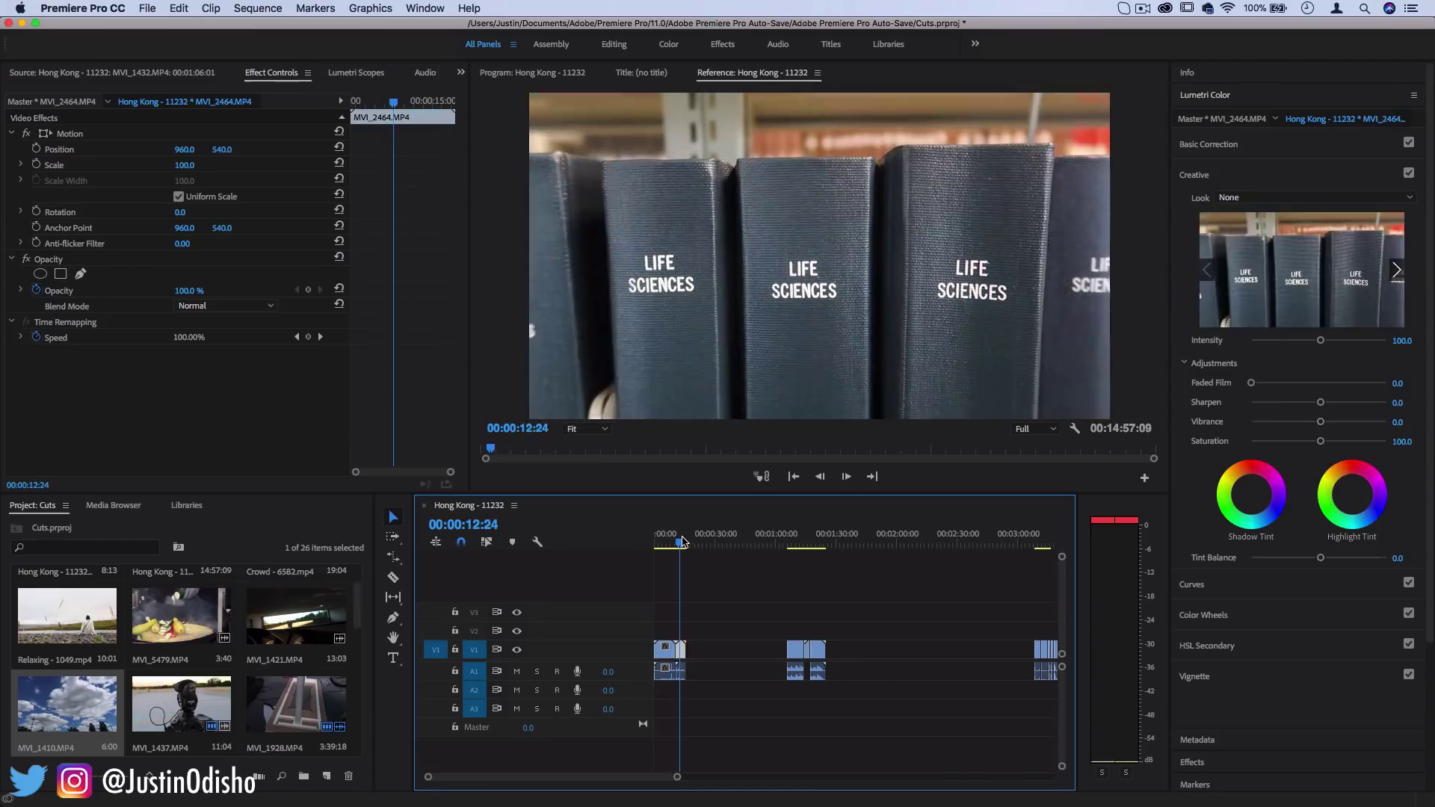
scroll(952, 557, "down", 3)
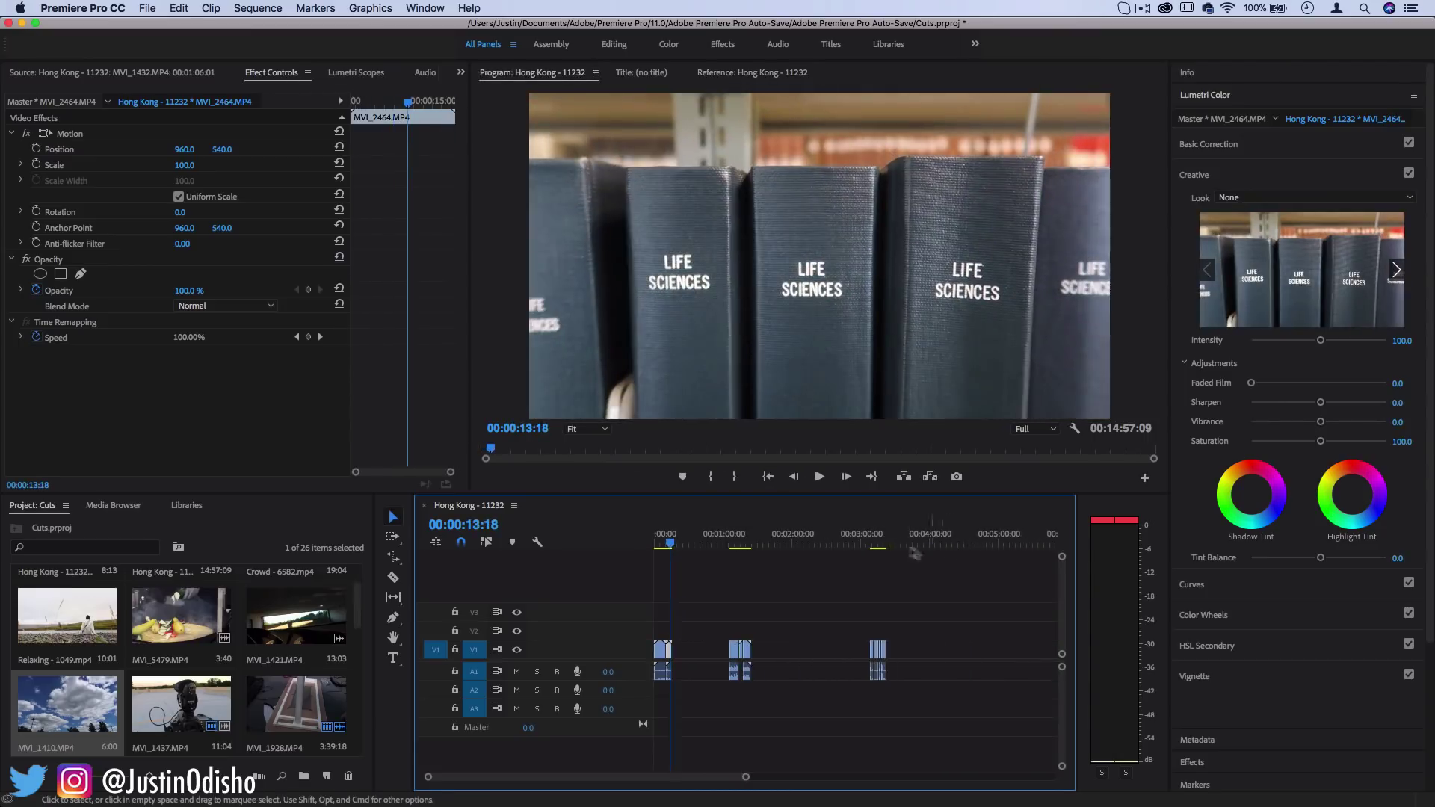
left_click(878, 543)
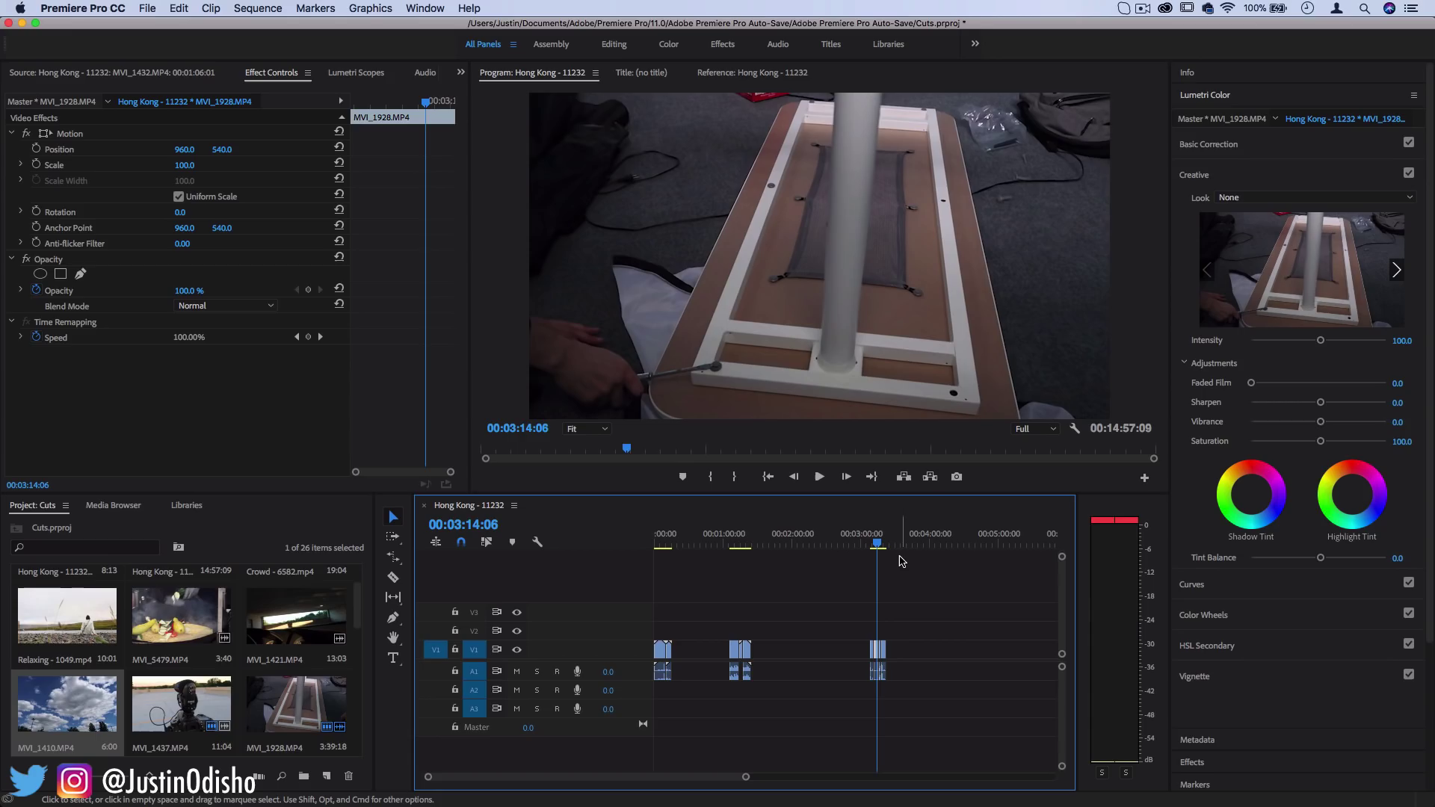